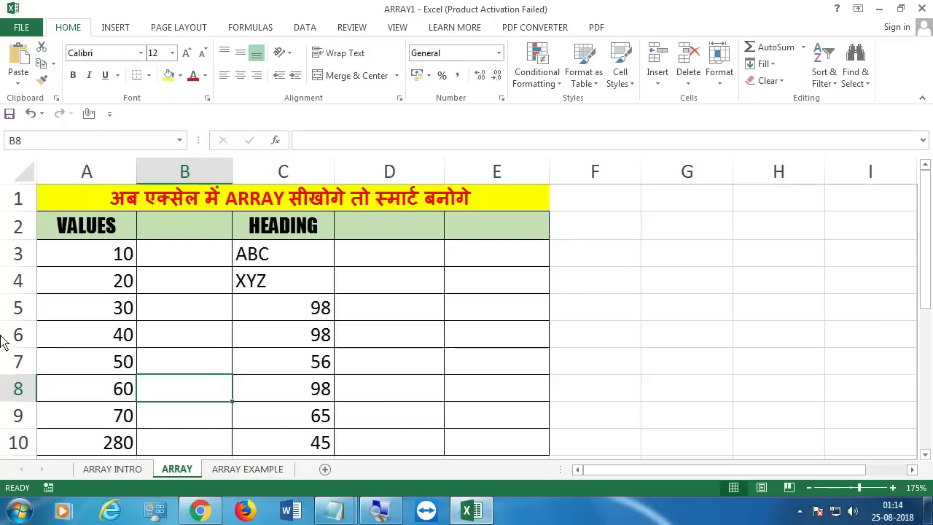
# Evaluate the A3:A9 reference inside cell A10's SUM formula to view its array of values, and discard the edit
pyautogui.click(95, 258)
pyautogui.moveTo(103, 289); pyautogui.dragTo(116, 416)
pyautogui.click(113, 446)
pyautogui.doubleClick(113, 446)
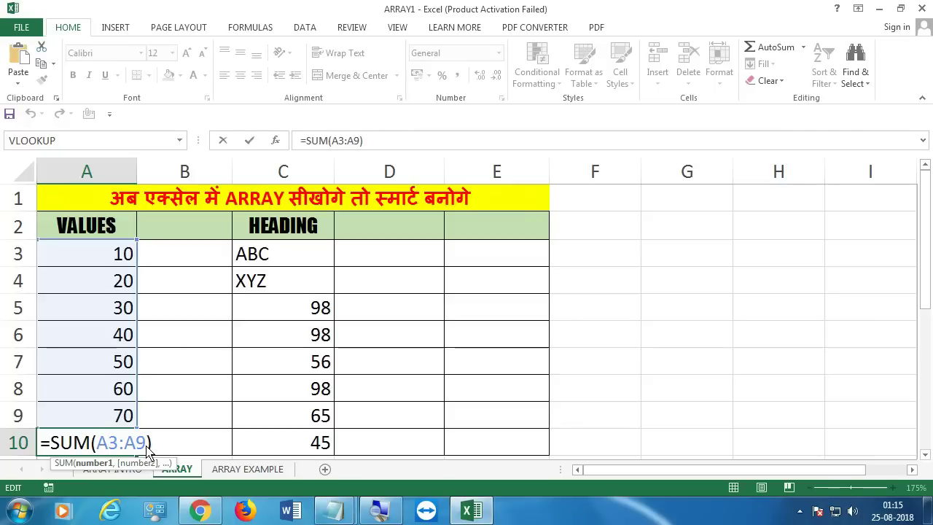
pyautogui.moveTo(148, 445); pyautogui.dragTo(100, 452)
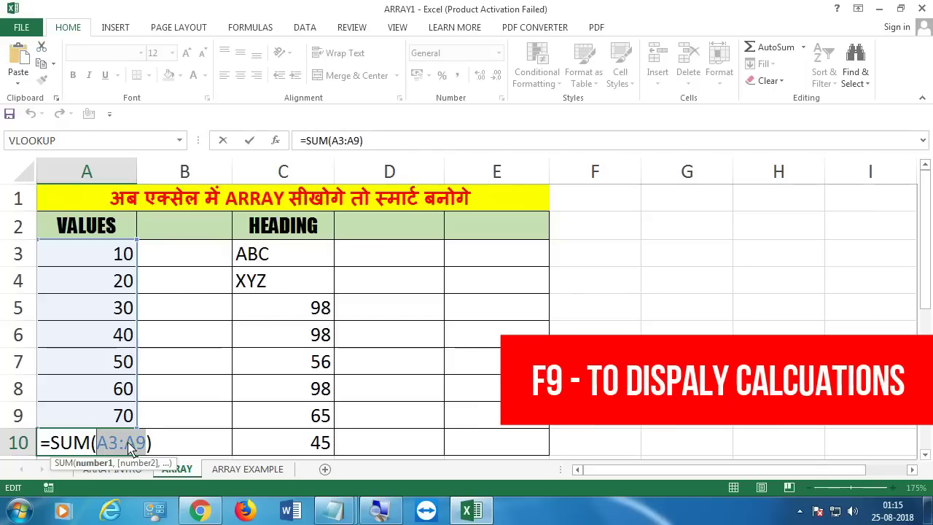
pyautogui.press('F9')
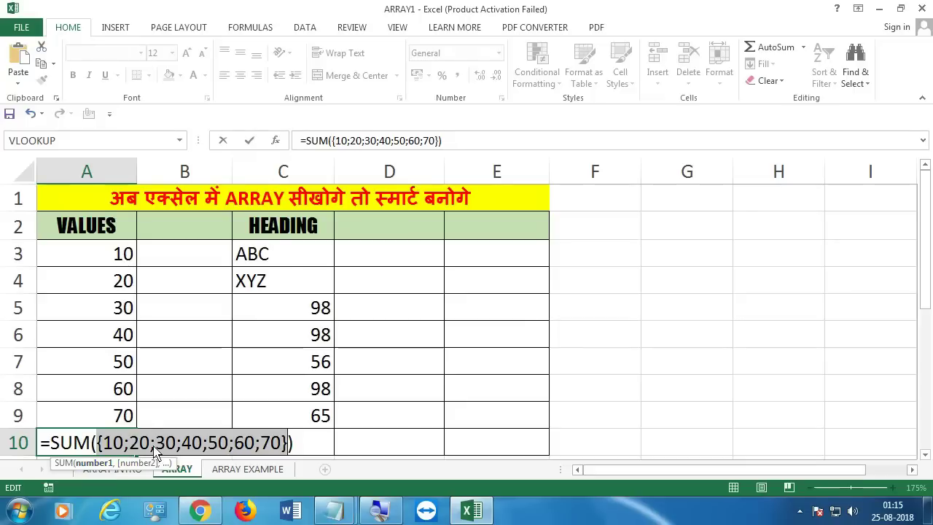
pyautogui.moveTo(105, 444); pyautogui.dragTo(277, 452)
pyautogui.press('Escape')
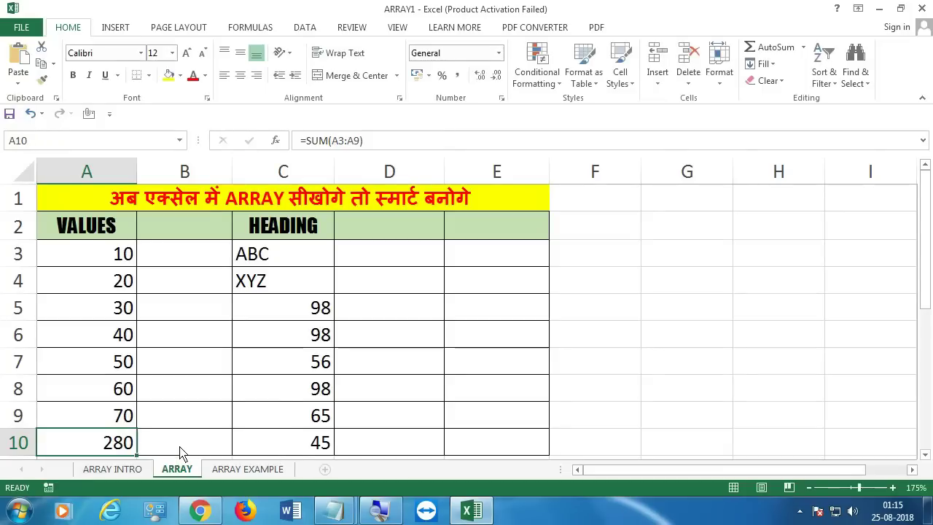
pyautogui.doubleClick(124, 445)
pyautogui.press('Escape')
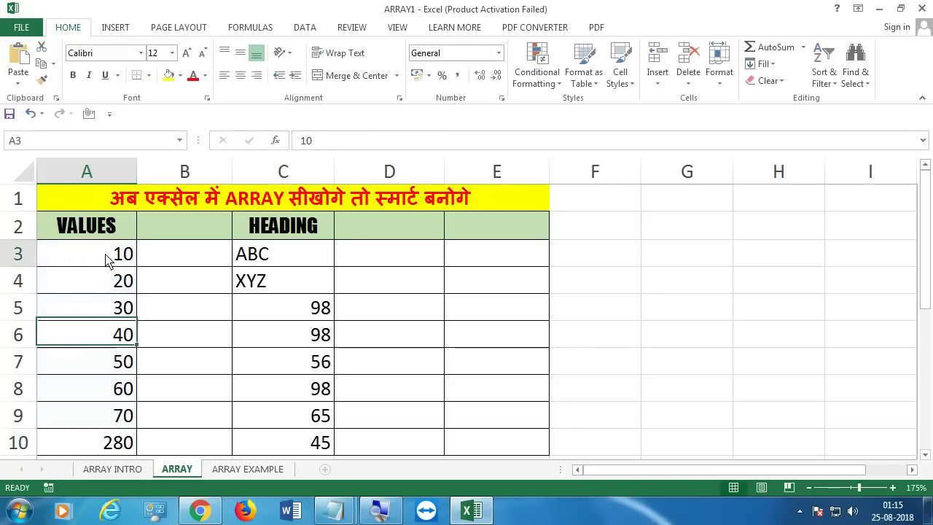
# Evaluate the range argument of the SUM formula in A10 again to examine the array's braces, leaving the formula unsaved
pyautogui.moveTo(108, 253); pyautogui.dragTo(102, 416)
pyautogui.click(117, 445)
pyautogui.doubleClick(114, 449)
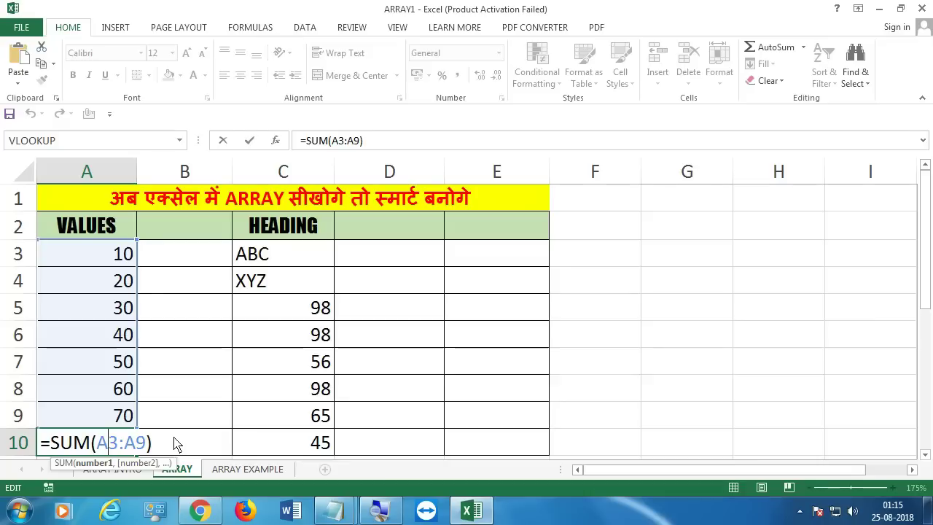
pyautogui.doubleClick(109, 444)
pyautogui.moveTo(115, 447); pyautogui.dragTo(145, 449)
pyautogui.press('F9')
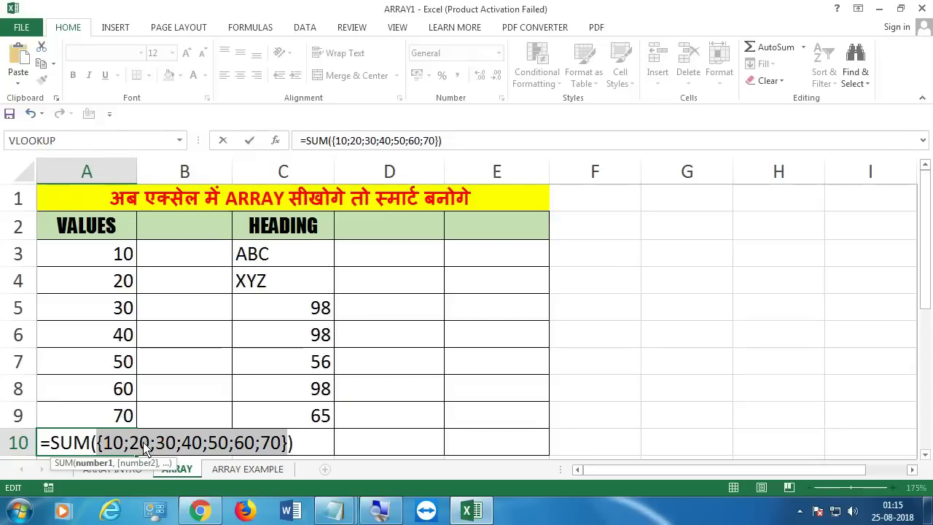
pyautogui.click(98, 451)
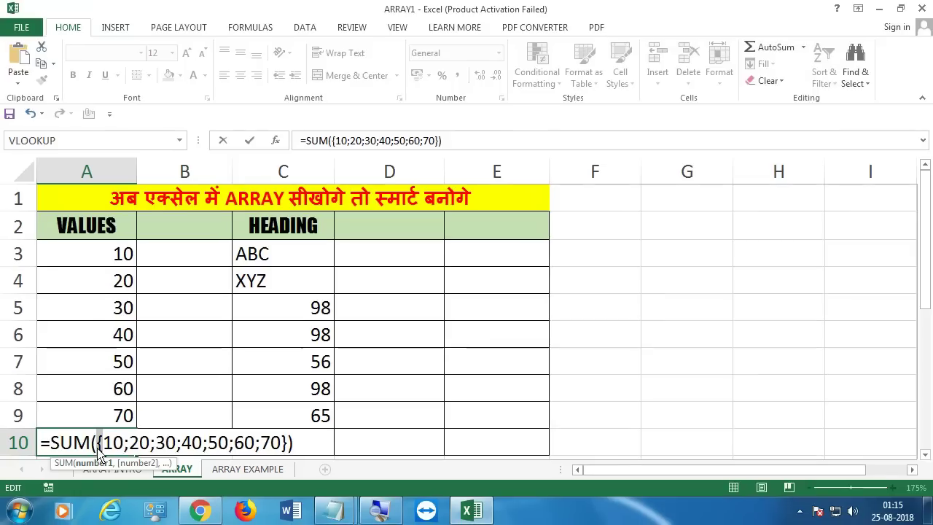
pyautogui.press('Escape')
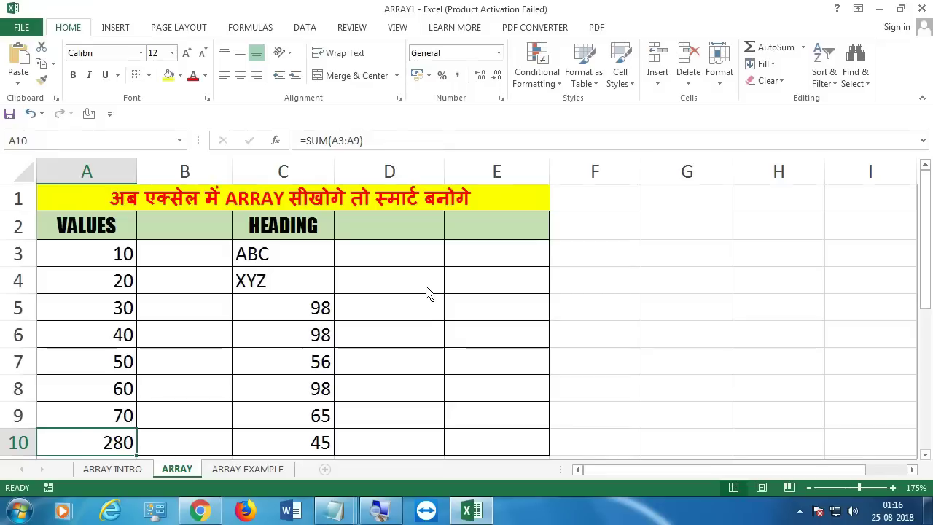
# Enter ={1,2;3,4;5,6;7,8} as an array formula across D4:E7
pyautogui.moveTo(426, 291); pyautogui.dragTo(478, 363)
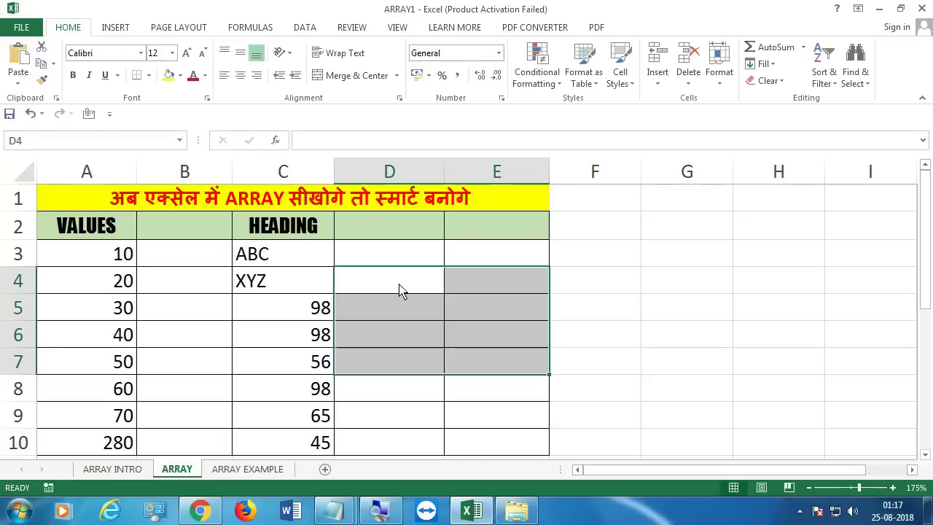
pyautogui.write('=')
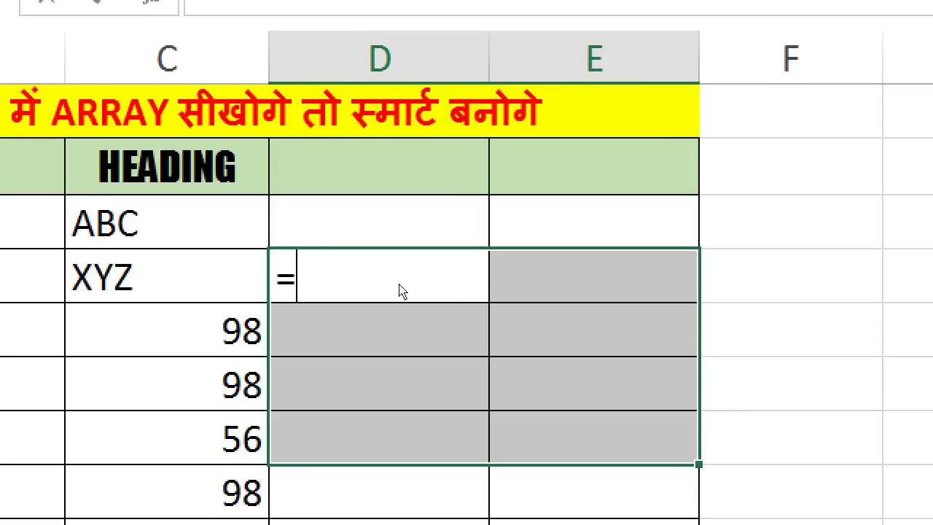
pyautogui.write('{}')
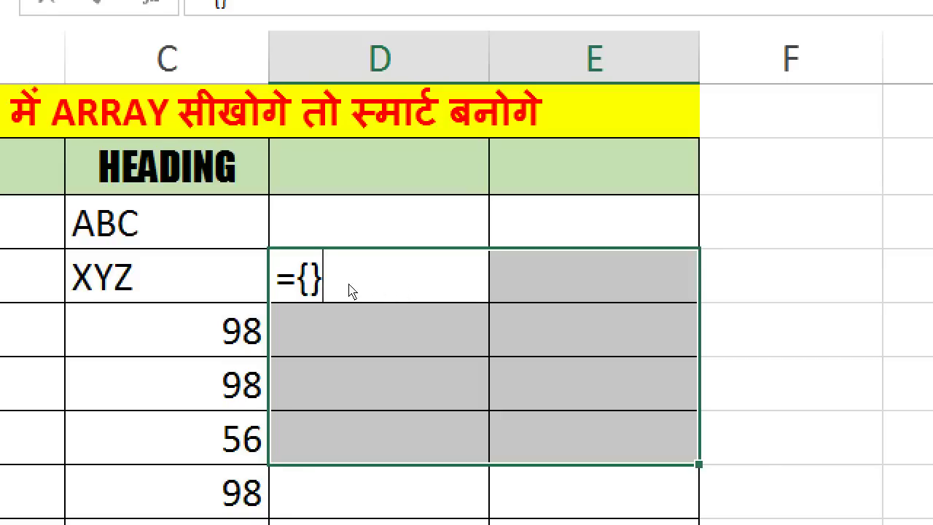
pyautogui.press('Left')
pyautogui.write('1,2')
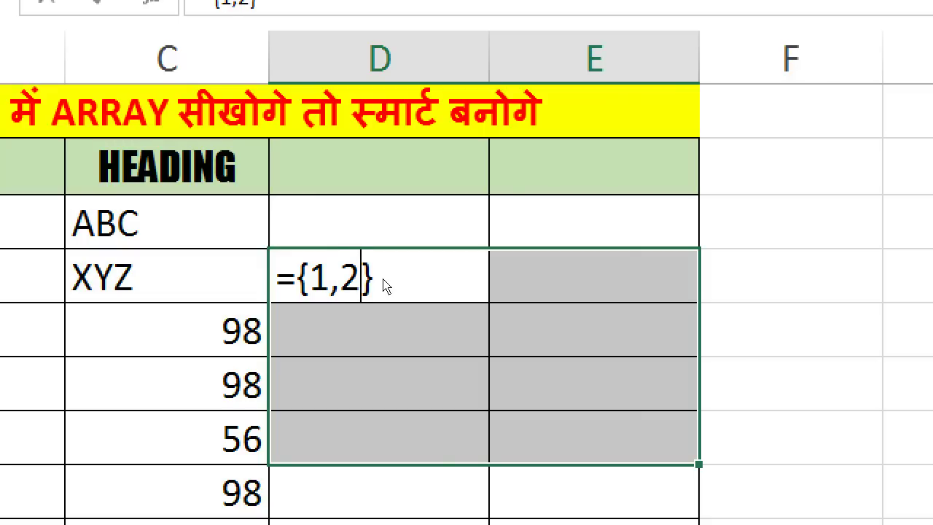
pyautogui.write(';3,4')
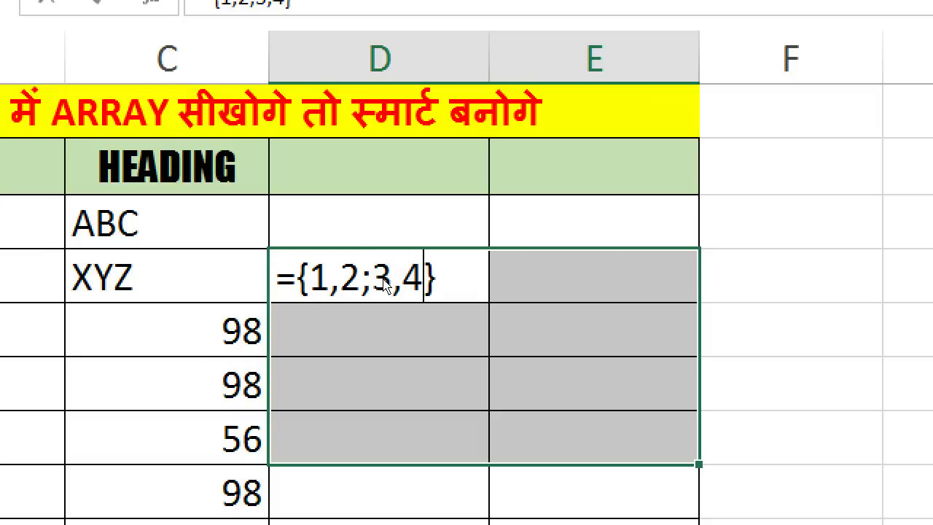
pyautogui.write(';5,6')
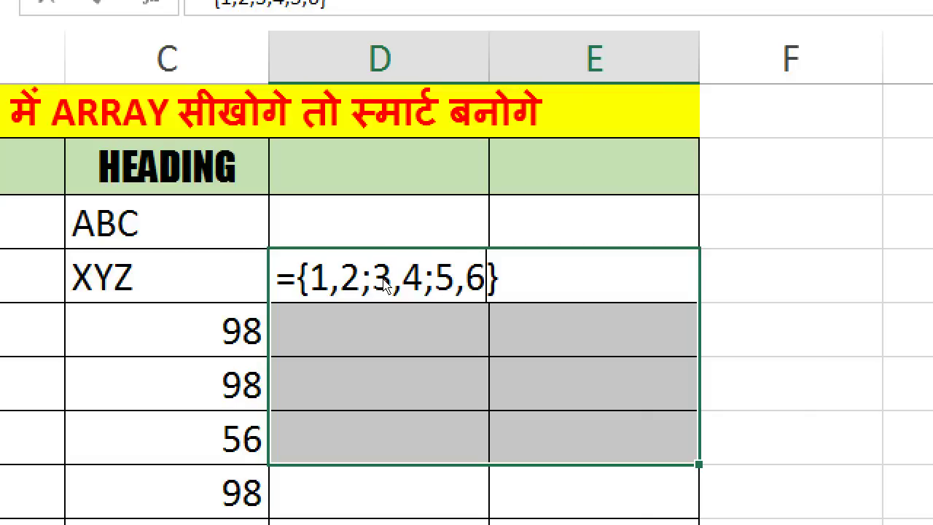
pyautogui.write(';7')
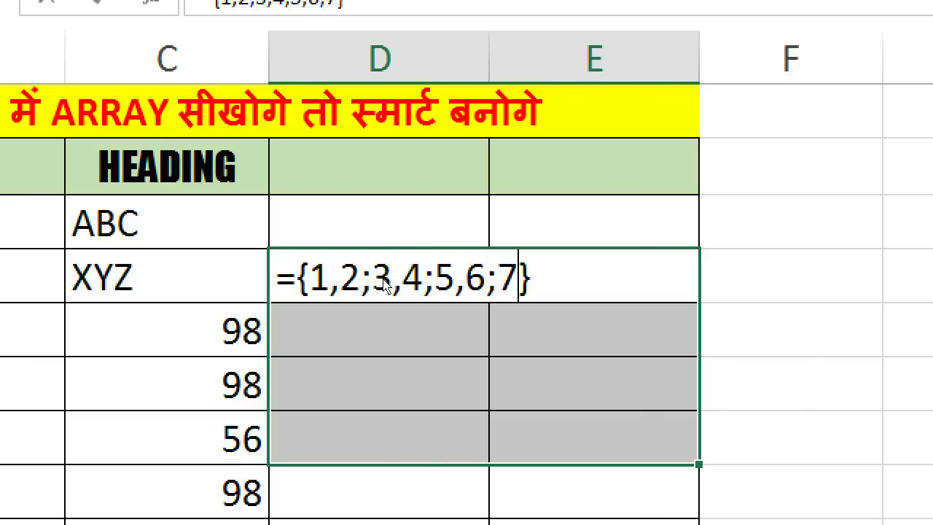
pyautogui.write(',8')
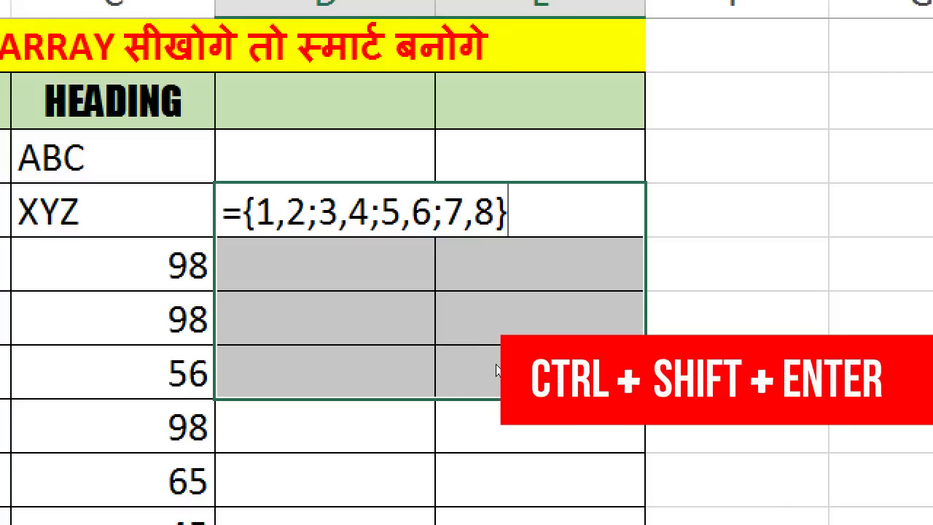
pyautogui.hotkey('ctrl', 'shift', 'Return')
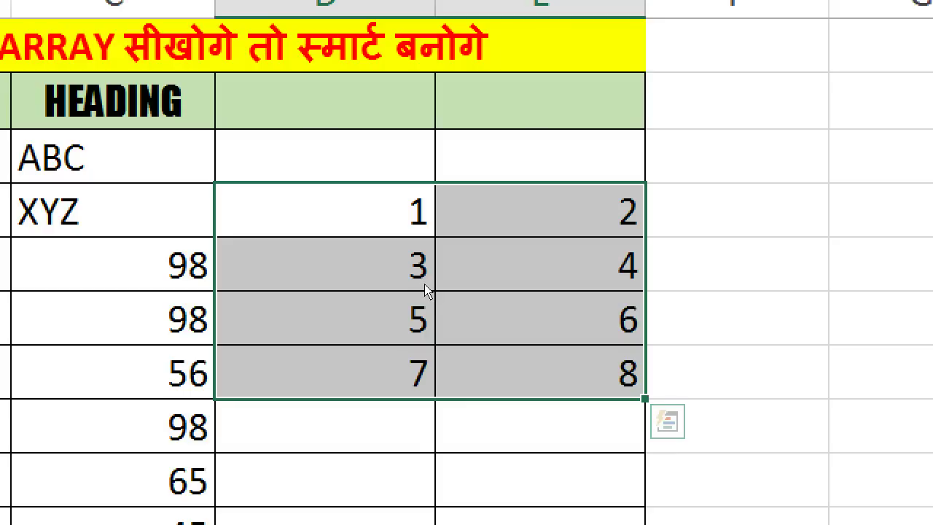
pyautogui.press('F2')
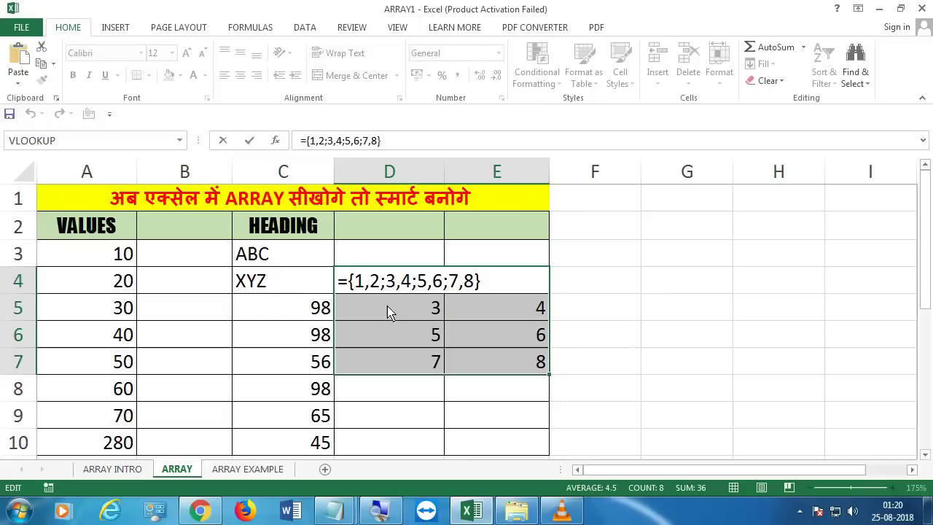
pyautogui.hotkey('ctrl', 'shift', 'Return')
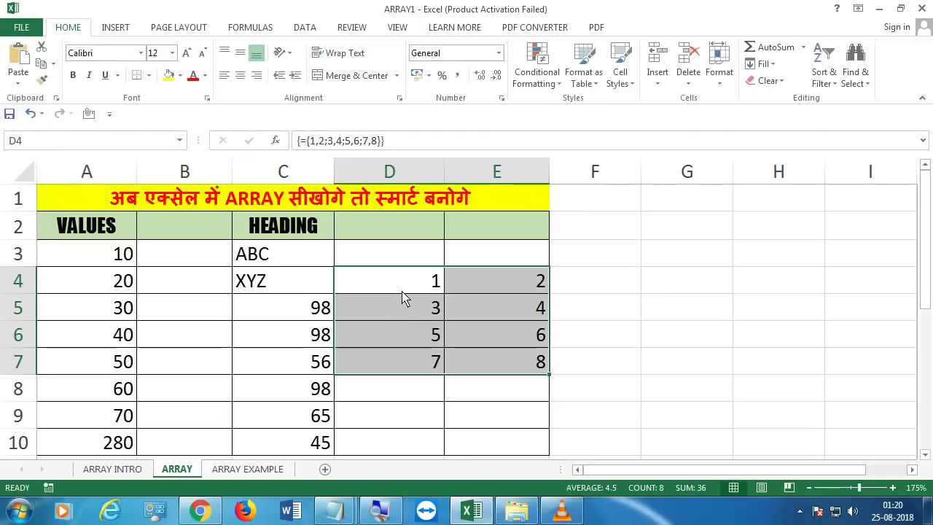
# Clear the array formula from the whole range D4:E7
pyautogui.moveTo(304, 357); pyautogui.dragTo(167, 390)
pyautogui.moveTo(440, 288); pyautogui.dragTo(515, 365)
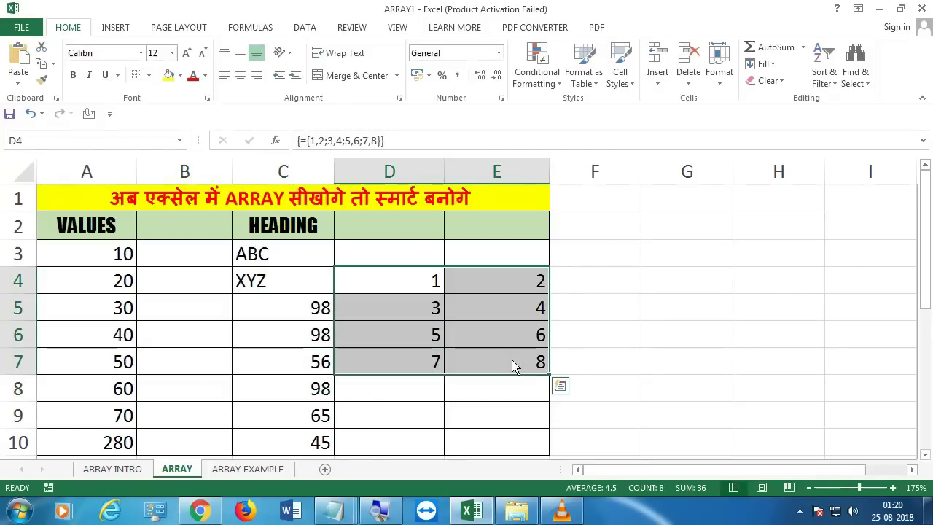
pyautogui.press('Delete')
pyautogui.click(377, 321)
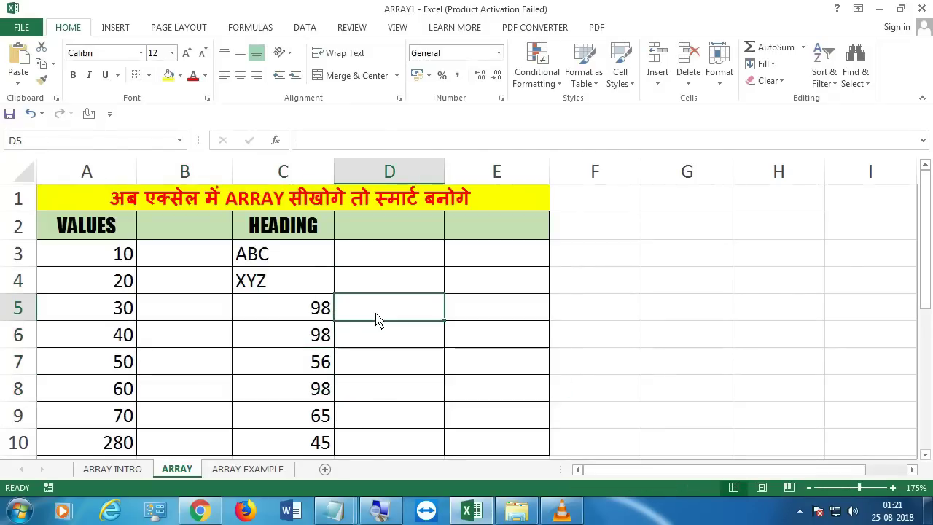
# Write the formula =IF(ISTEXT(C3:C10),1,0) in cell D4 to test the HEADING values for text
pyautogui.moveTo(303, 260); pyautogui.dragTo(318, 440)
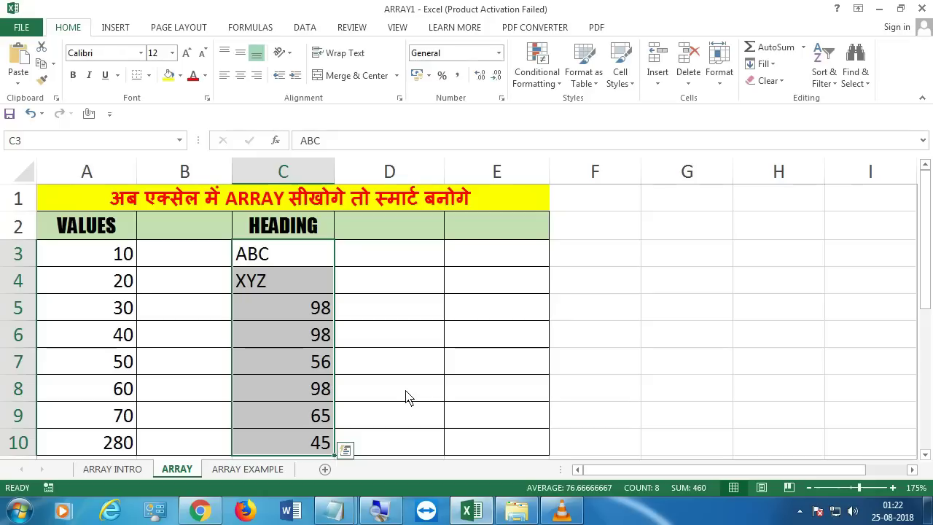
pyautogui.click(392, 285)
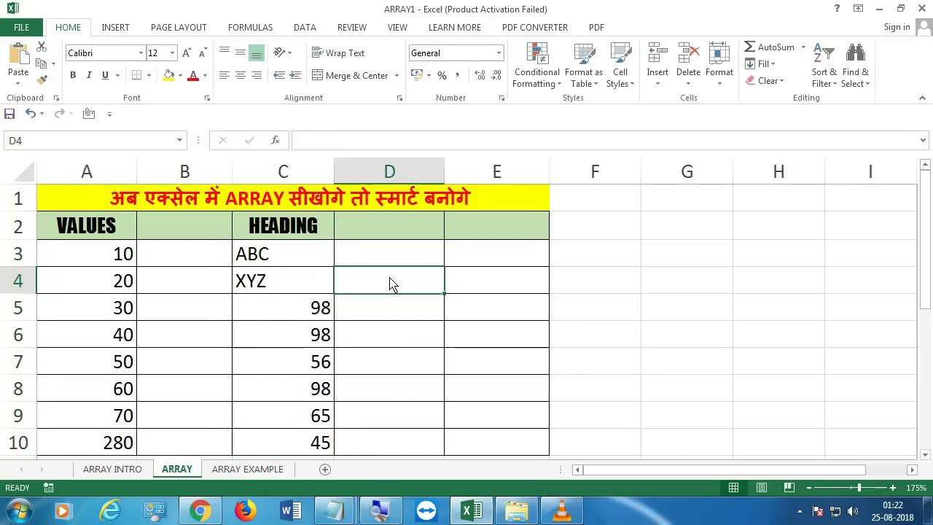
pyautogui.write('=if(')
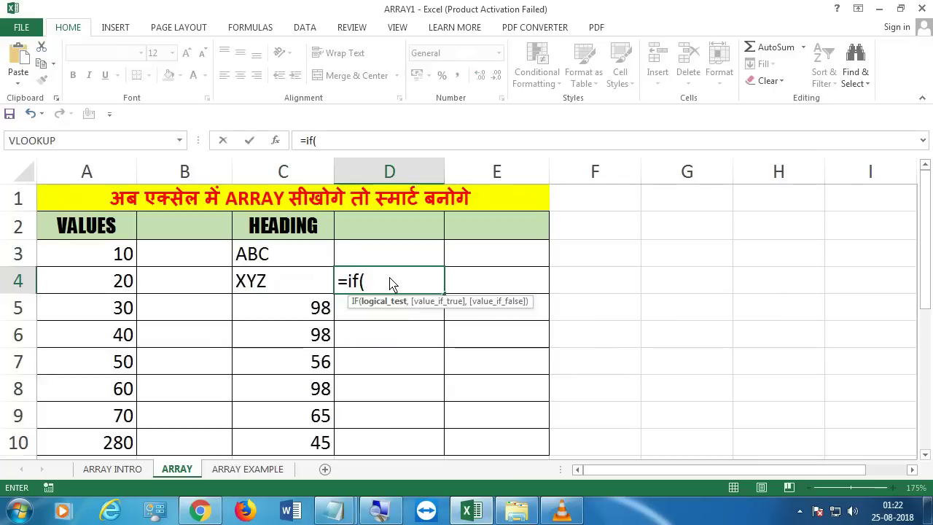
pyautogui.write('is')
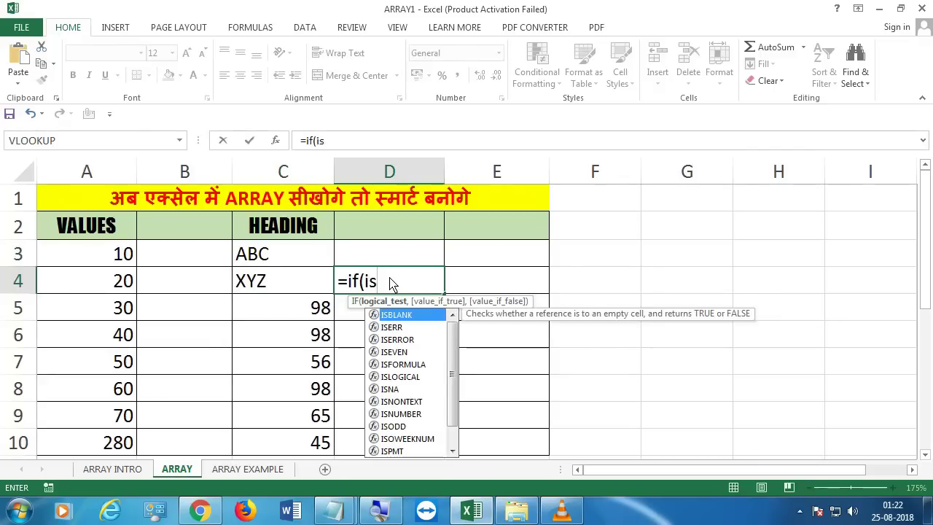
pyautogui.write('te')
pyautogui.press('Tab')
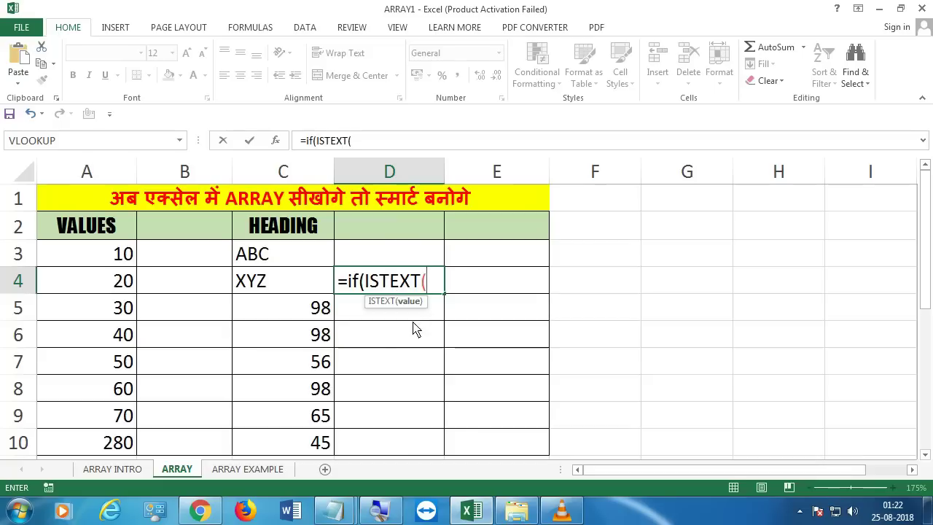
pyautogui.moveTo(303, 255); pyautogui.dragTo(318, 448)
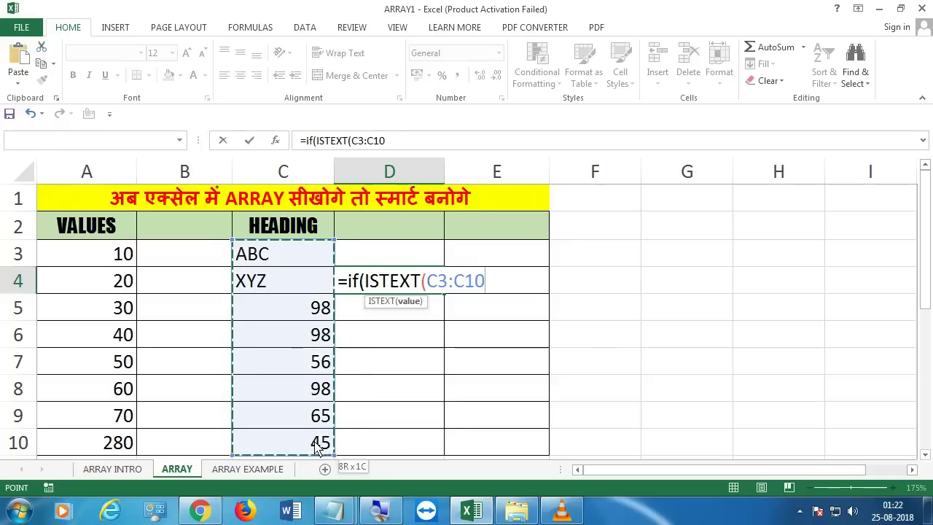
pyautogui.write(')')
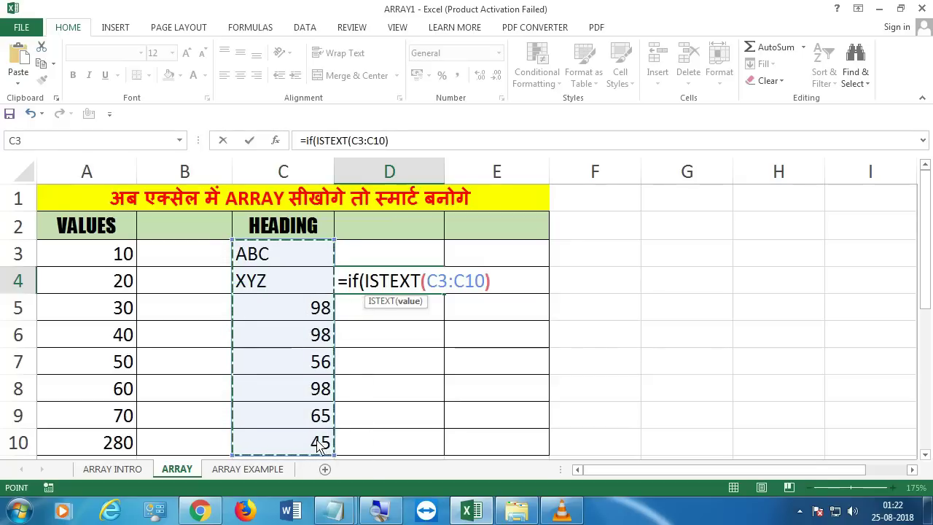
pyautogui.write(',1')
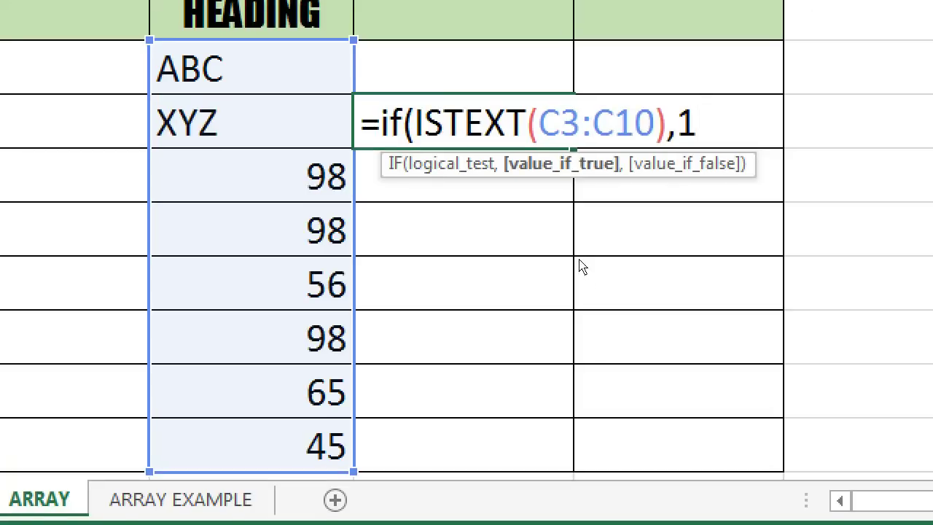
pyautogui.write(',0')
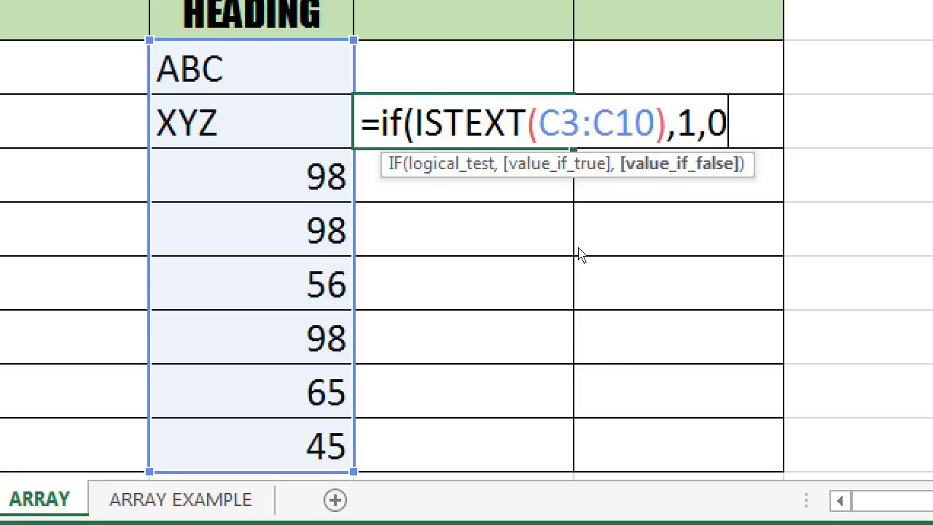
pyautogui.write(')')
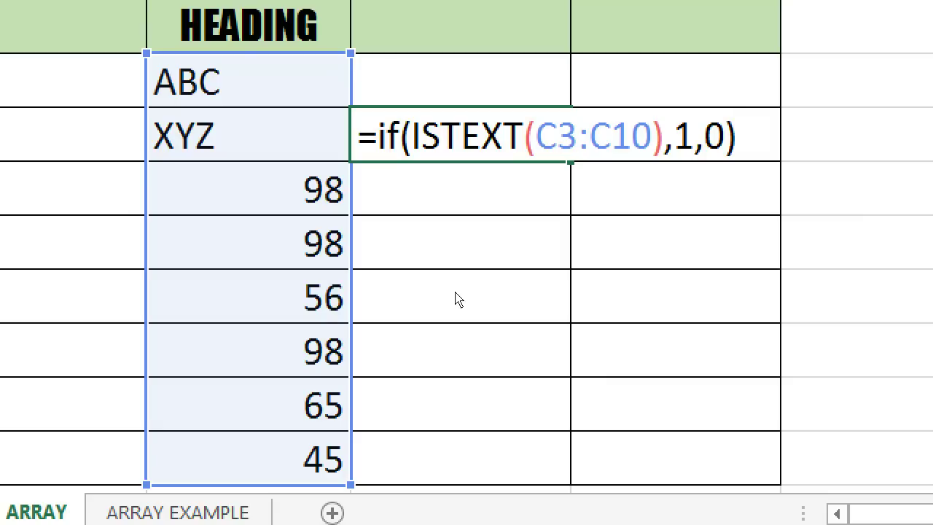
# Evaluate the C3:C10 argument of ISTEXT in D4's formula and examine the numeric and text items of the resulting array
pyautogui.hotkey('shift', 'Left')
pyautogui.hotkey('shift', 'Left')
pyautogui.hotkey('shift', 'Left')
pyautogui.hotkey('shift', 'Left')
pyautogui.hotkey('shift', 'Left')
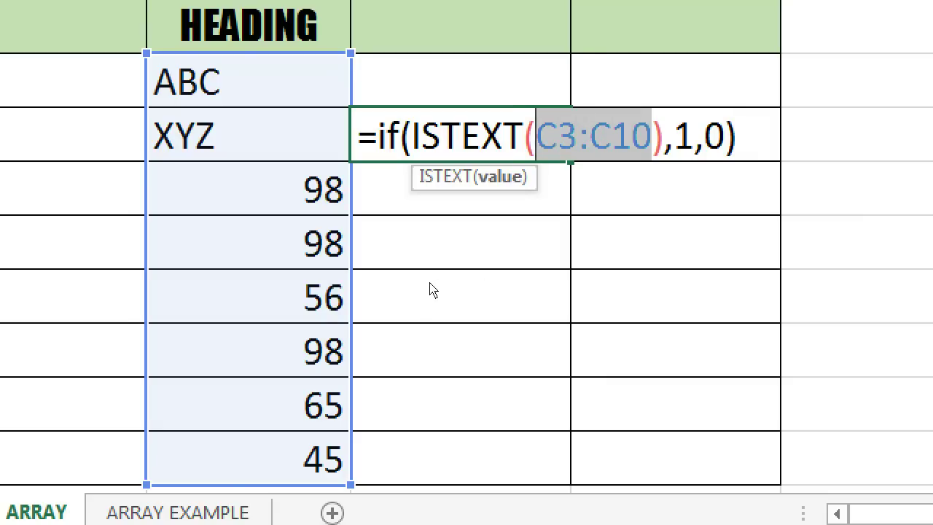
pyautogui.press('F9')
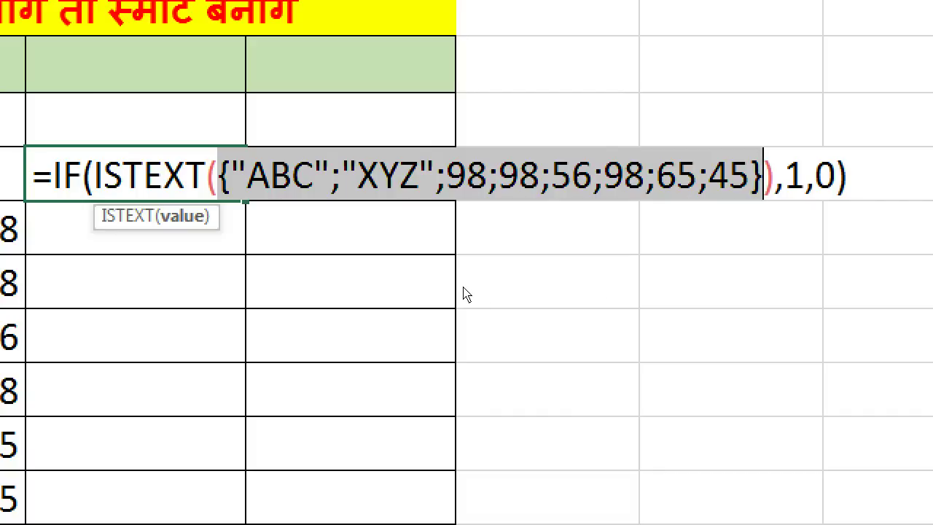
pyautogui.moveTo(357, 176); pyautogui.dragTo(400, 175)
pyautogui.moveTo(314, 176); pyautogui.dragTo(248, 176)
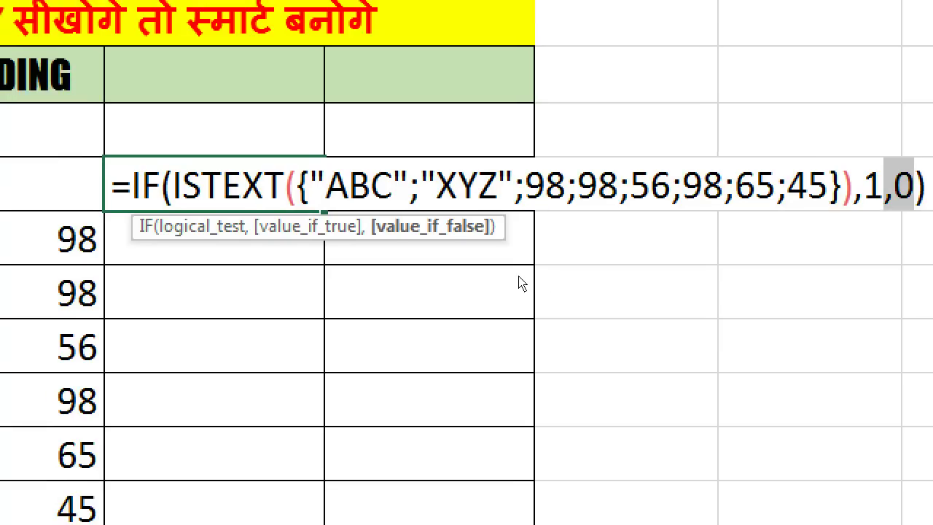
# Wrap the IF formula in D4 inside a SUM function and enter it
pyautogui.click(479, 186)
pyautogui.press('Home')
pyautogui.press('Right')
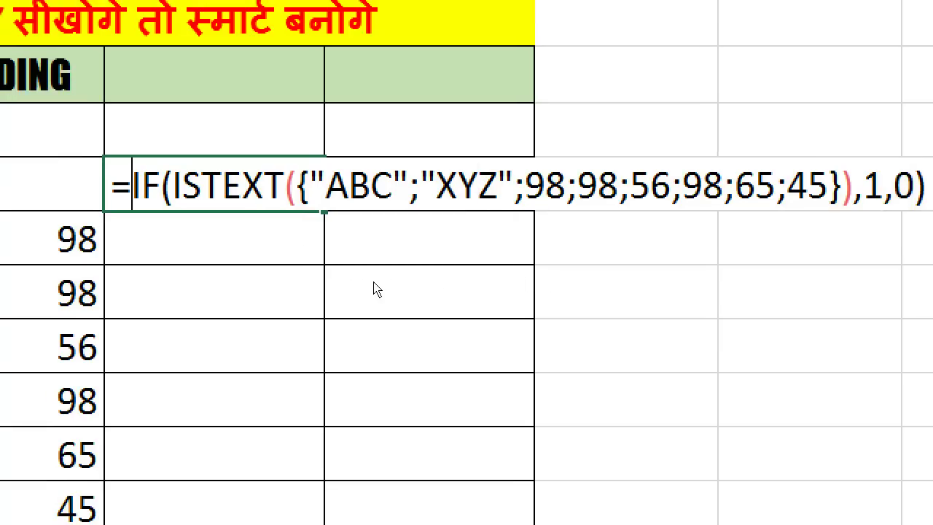
pyautogui.write('sum')
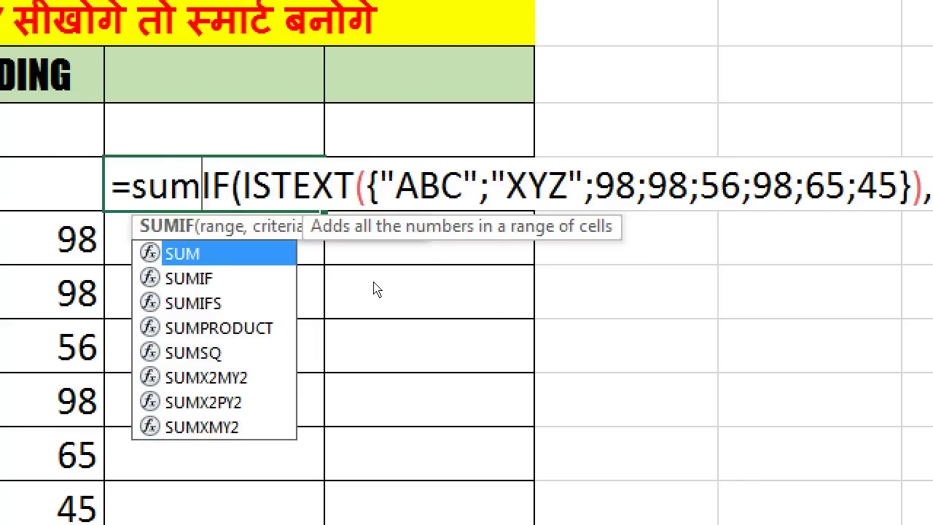
pyautogui.press('Tab')
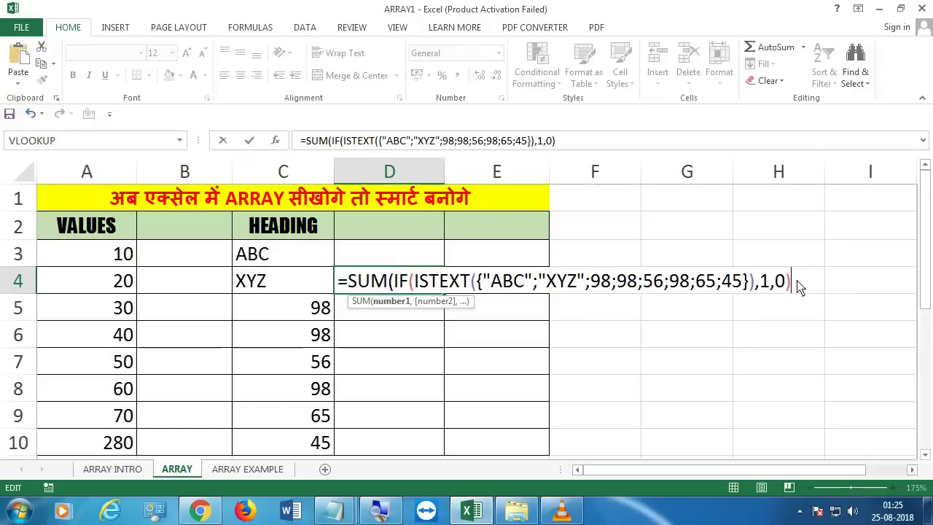
pyautogui.write(')')
pyautogui.press('Return')
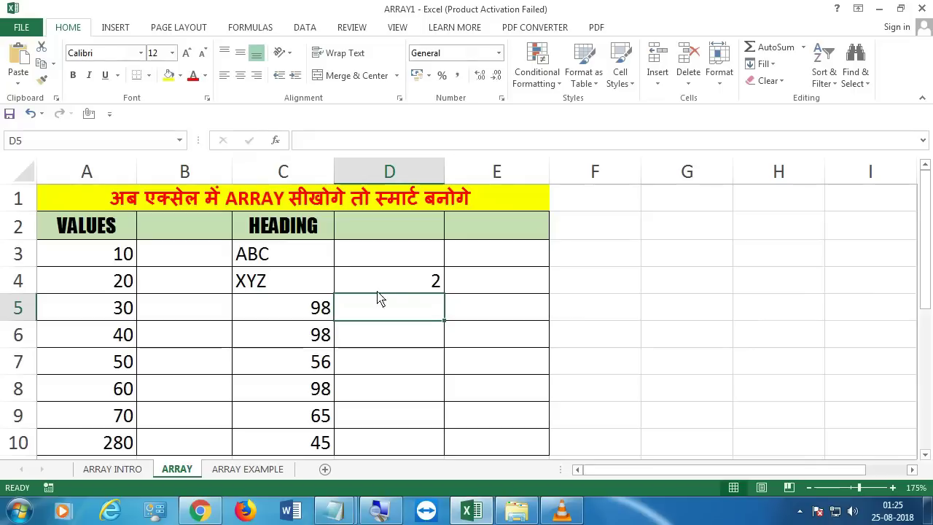
# Replace the array constant inside ISTEXT in D4 with the range C3:C10 and enter it as an array formula
pyautogui.click(402, 288)
pyautogui.doubleClick(402, 287)
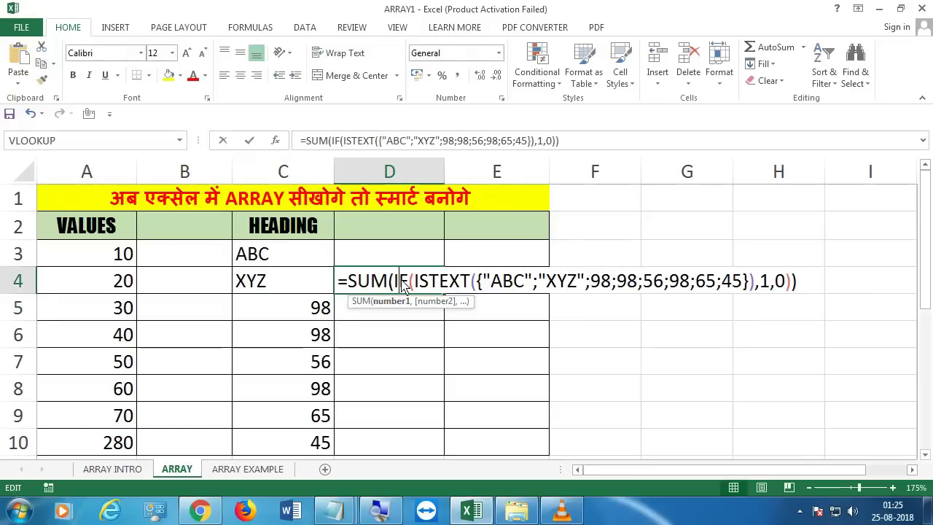
pyautogui.moveTo(495, 285)
pyautogui.mouseDown()
pyautogui.moveTo(749, 286)
pyautogui.moveTo(481, 296)
pyautogui.mouseUp()
pyautogui.click(749, 286)
pyautogui.press('Delete')
pyautogui.moveTo(306, 261); pyautogui.dragTo(306, 442)
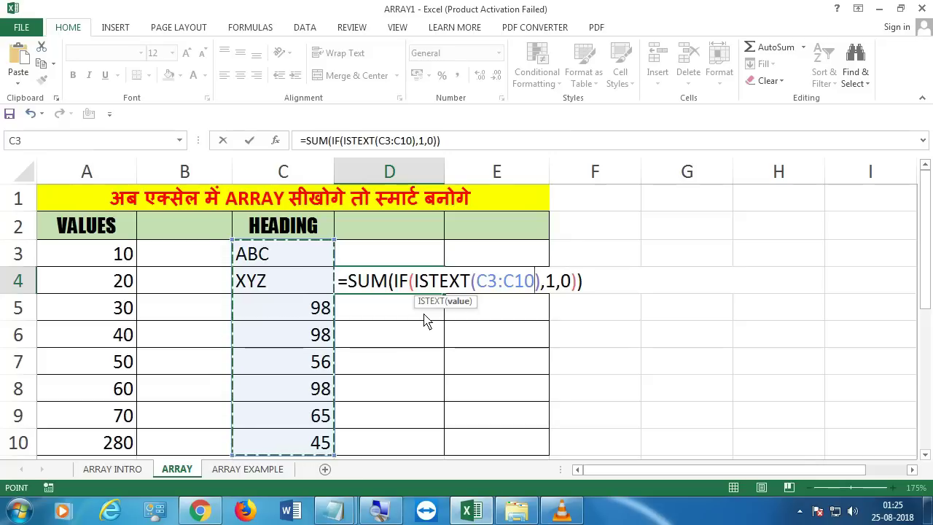
pyautogui.hotkey('ctrl', 'shift', 'Return')
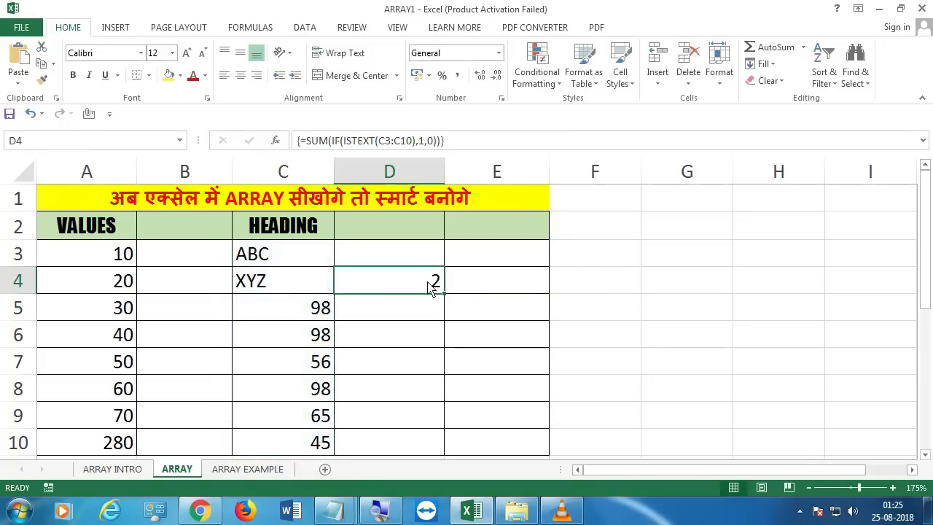
# Inspect the range argument of ISTEXT in D4's formula, then re-enter it as an array formula
pyautogui.doubleClick(431, 287)
pyautogui.moveTo(472, 286); pyautogui.dragTo(526, 287)
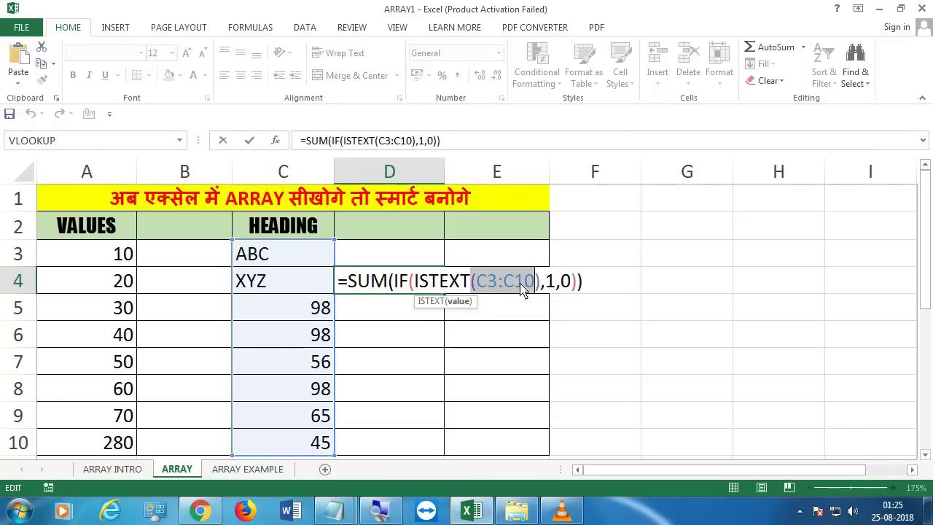
pyautogui.hotkey('ctrl', 'shift', 'Return')
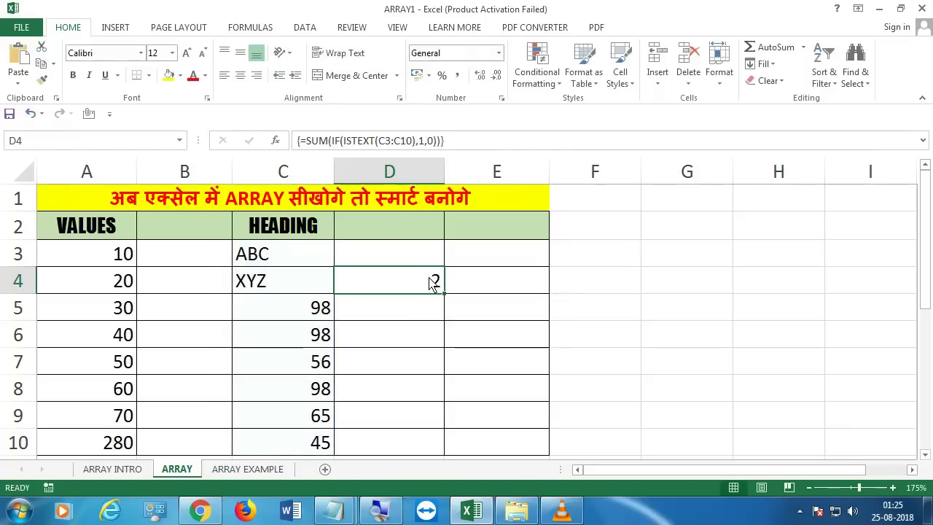
# Evaluate the ISTEXT range in D4 again and examine the ABC and XYZ items and the value-if-true argument
pyautogui.doubleClick(433, 284)
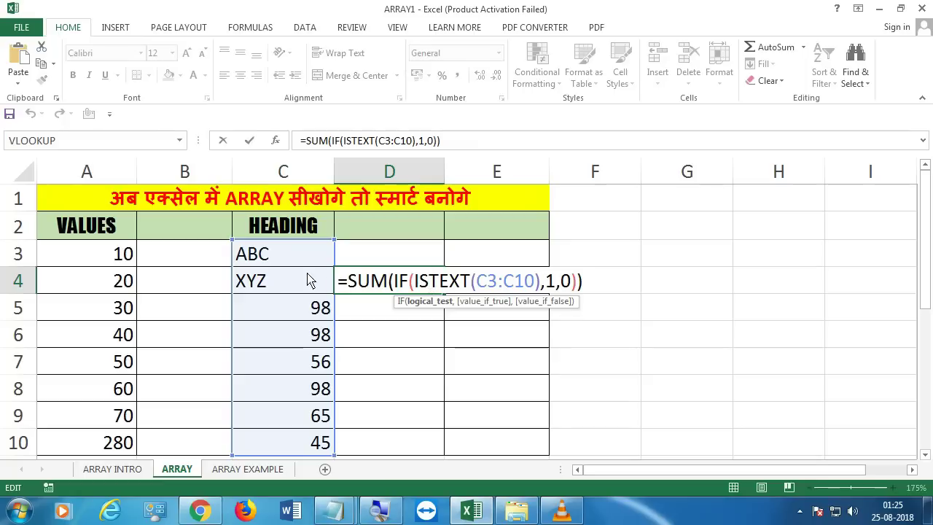
pyautogui.moveTo(475, 283); pyautogui.dragTo(533, 292)
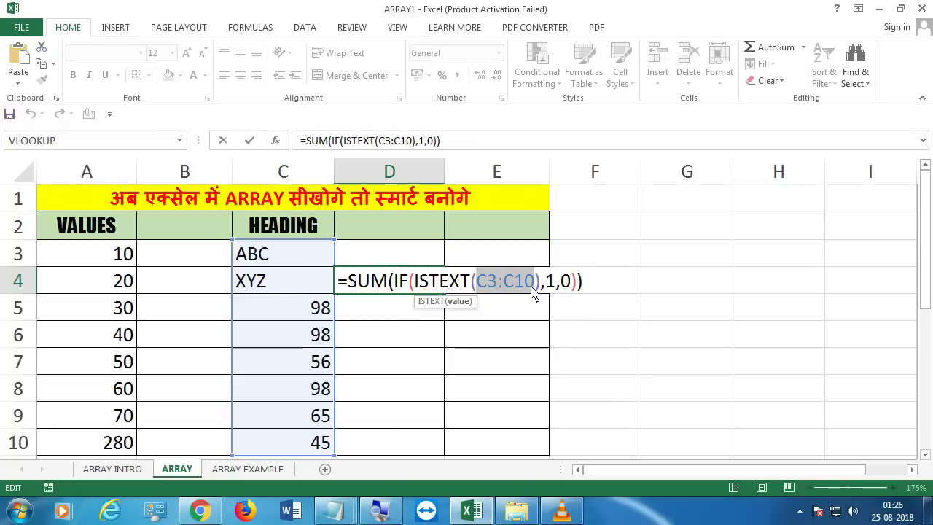
pyautogui.press('F9')
pyautogui.click(508, 290)
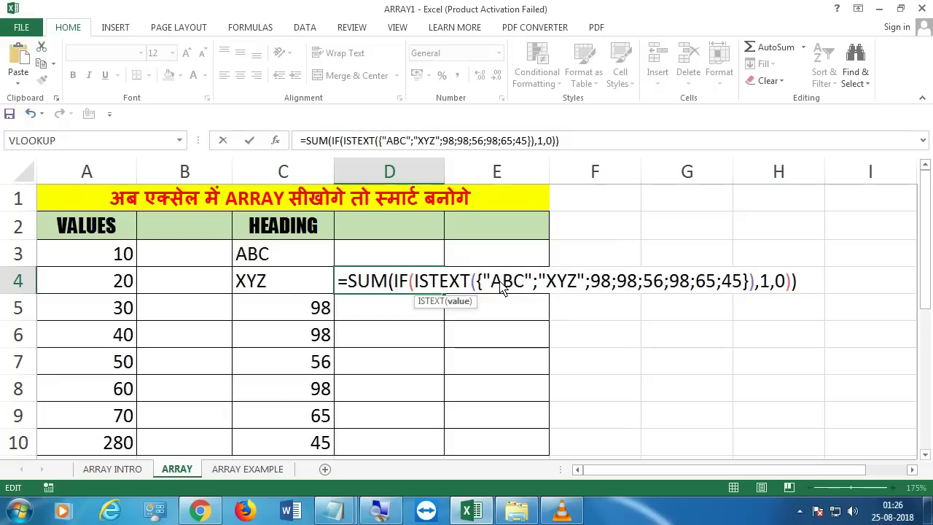
pyautogui.moveTo(524, 290); pyautogui.dragTo(495, 289)
pyautogui.moveTo(577, 289); pyautogui.dragTo(552, 290)
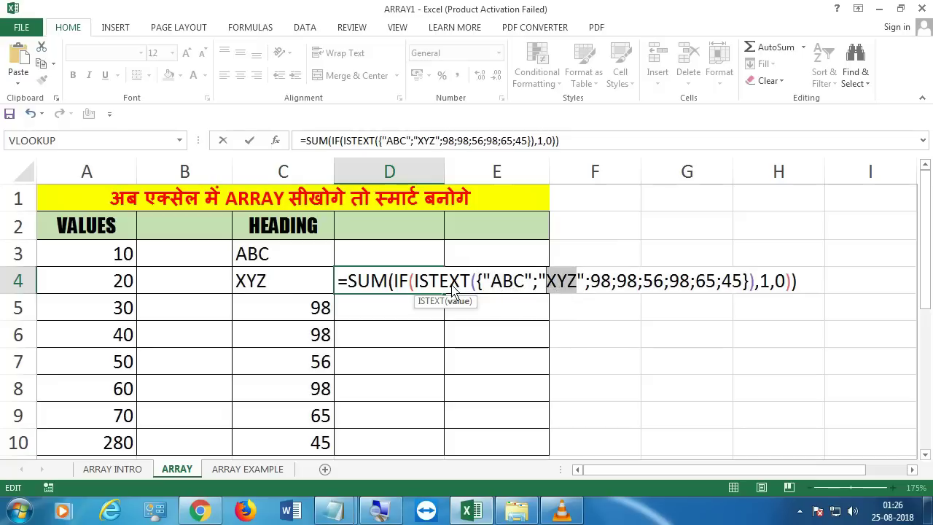
pyautogui.moveTo(439, 292); pyautogui.dragTo(581, 287)
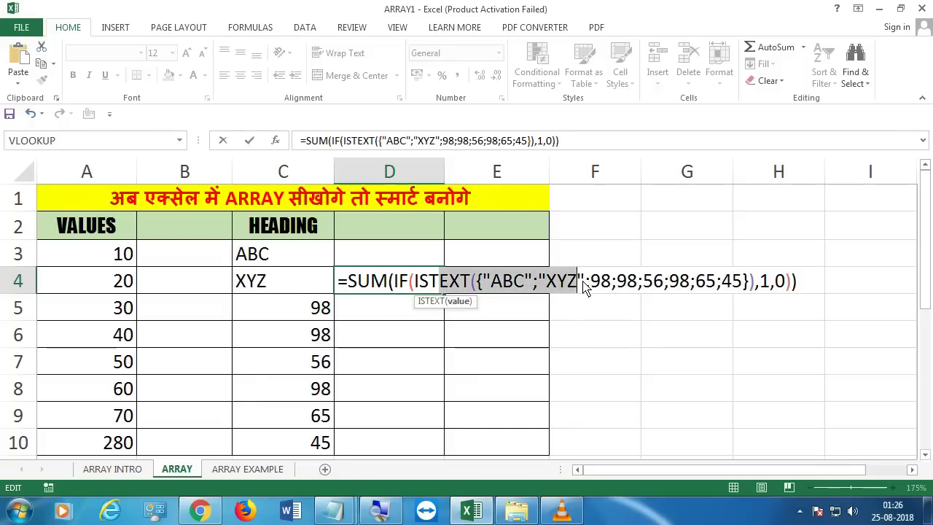
pyautogui.moveTo(760, 290); pyautogui.dragTo(775, 290)
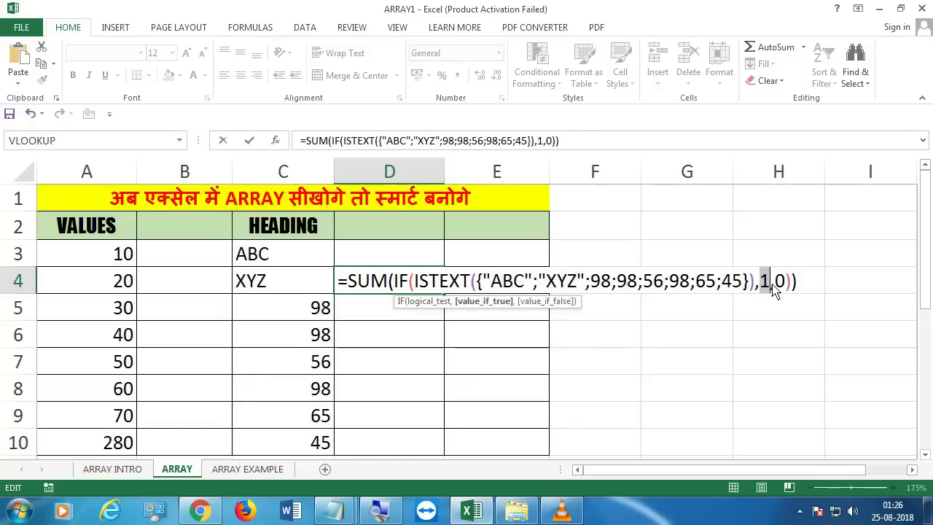
pyautogui.moveTo(491, 285); pyautogui.dragTo(602, 285)
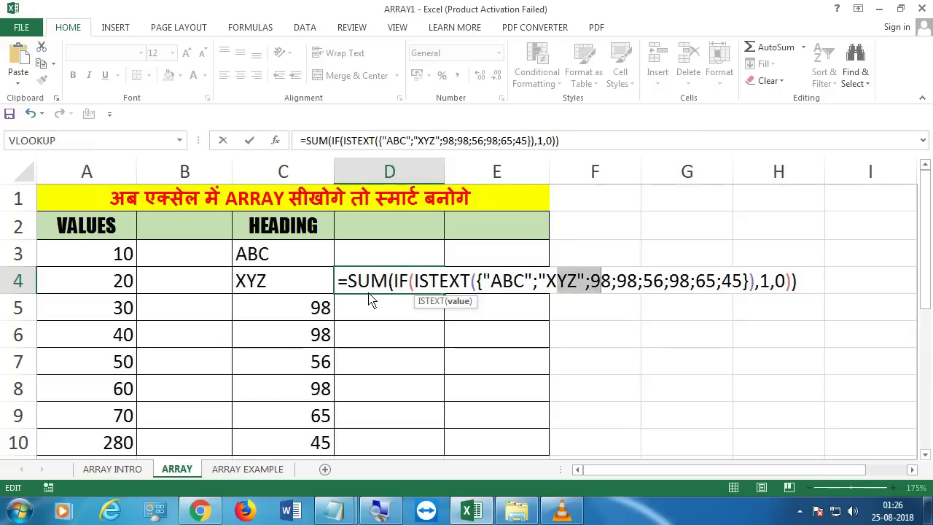
# Change ISTEXT to ISNUMBER in D4's formula and enter it
pyautogui.moveTo(472, 282); pyautogui.dragTo(429, 284)
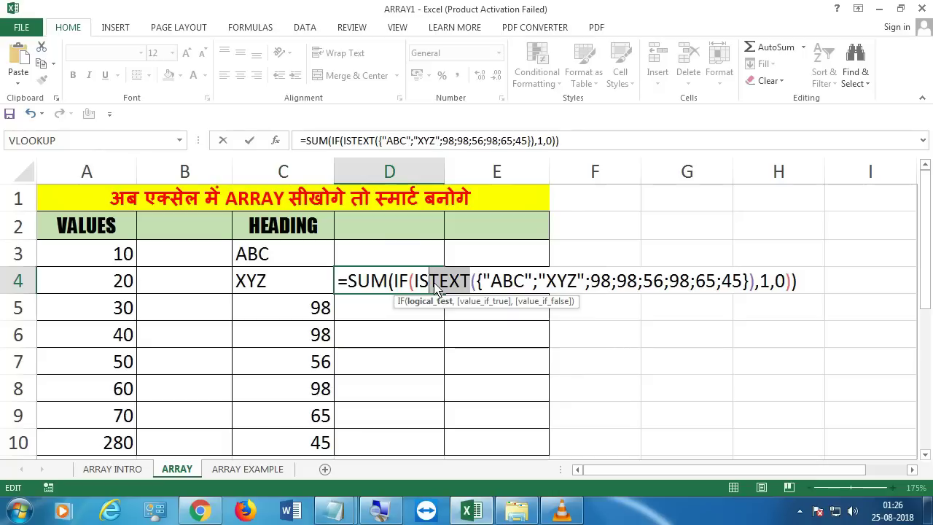
pyautogui.write('number')
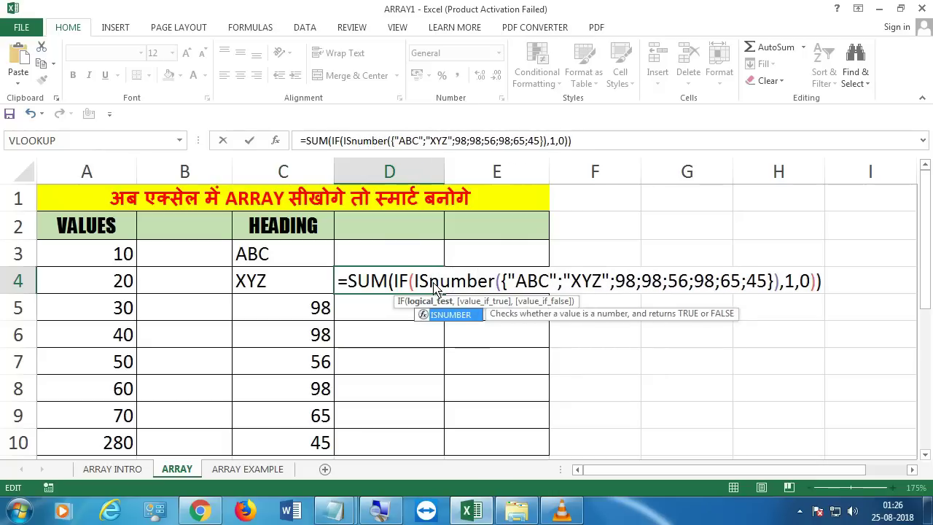
pyautogui.press('Tab')
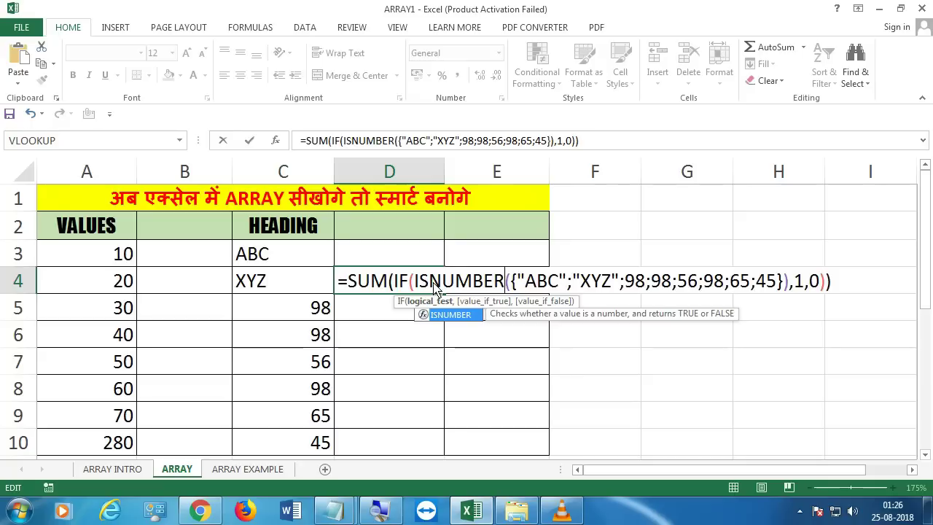
pyautogui.press('Return')
pyautogui.click(435, 286)
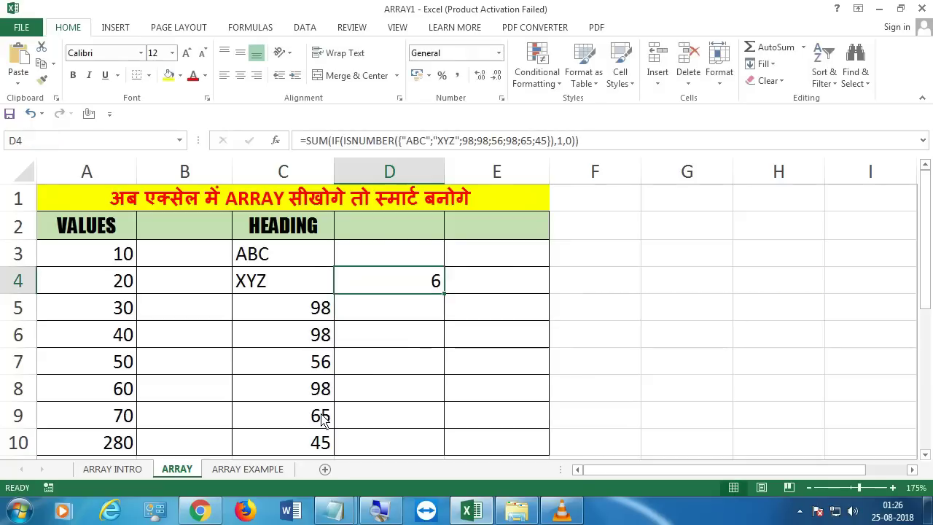
# Replace the array constant inside ISNUMBER in D4 with the range C3:C10 and enter it as an array formula
pyautogui.doubleClick(415, 284)
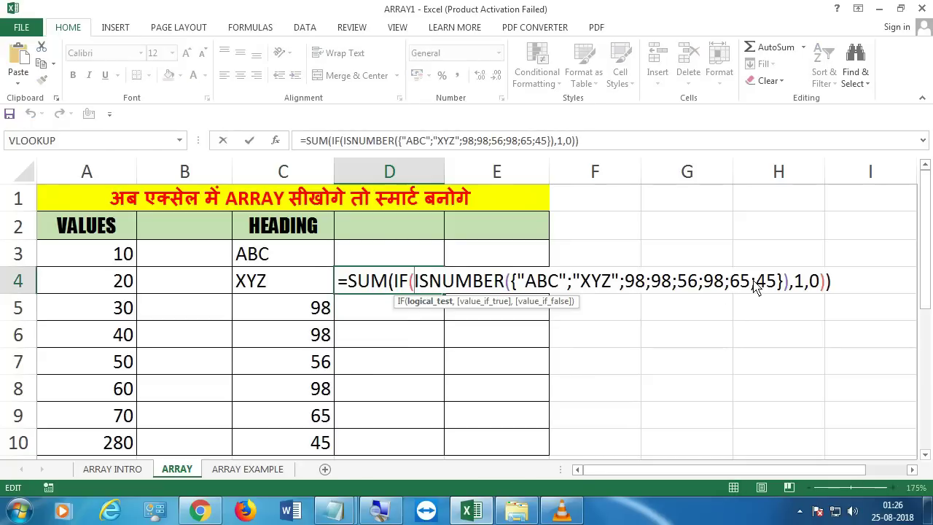
pyautogui.moveTo(784, 286); pyautogui.dragTo(512, 286)
pyautogui.press('Delete')
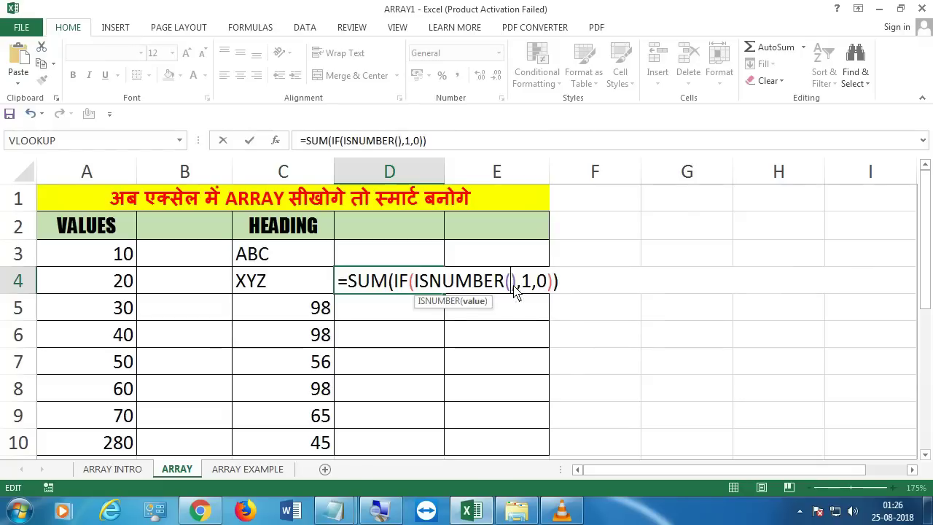
pyautogui.moveTo(290, 267); pyautogui.dragTo(300, 442)
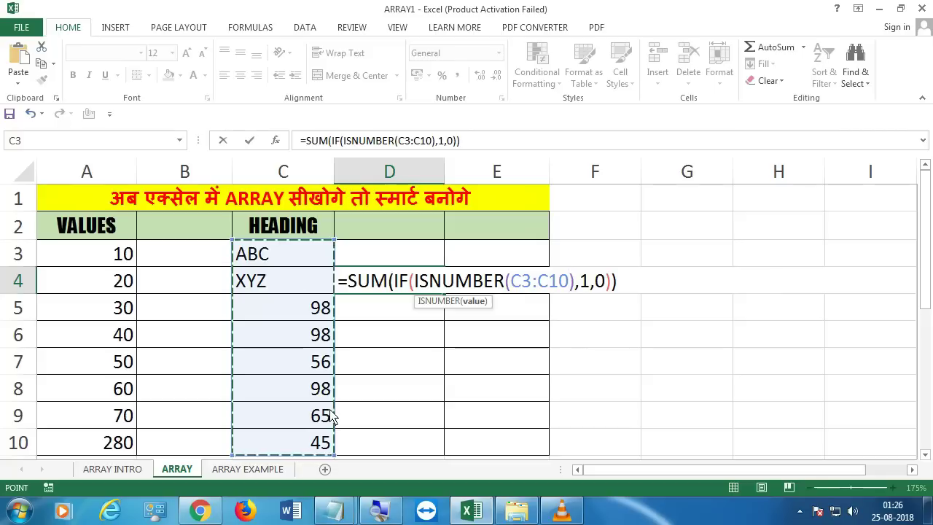
pyautogui.hotkey('ctrl', 'shift', 'Return')
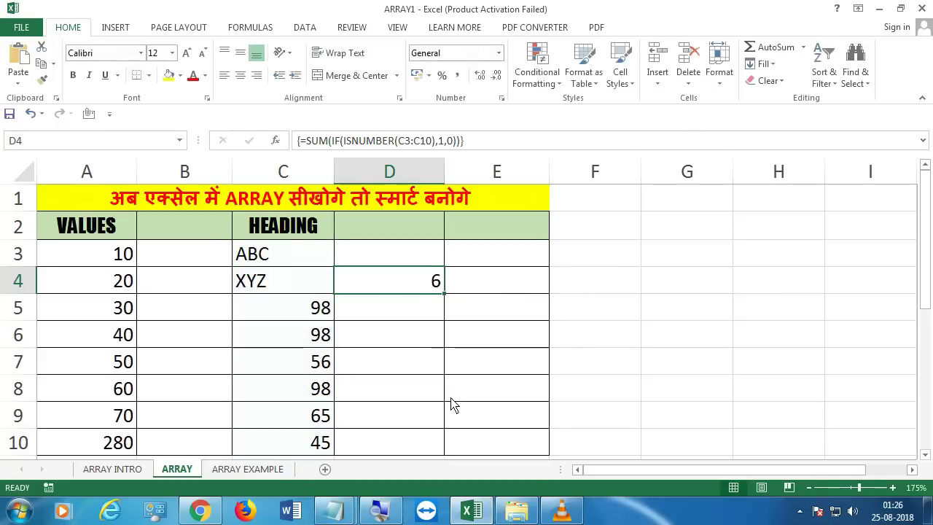
# Evaluate the C3:C10 argument of ISNUMBER in D4 to examine its array, leaving the formula unsaved
pyautogui.doubleClick(419, 290)
pyautogui.moveTo(570, 289); pyautogui.dragTo(514, 288)
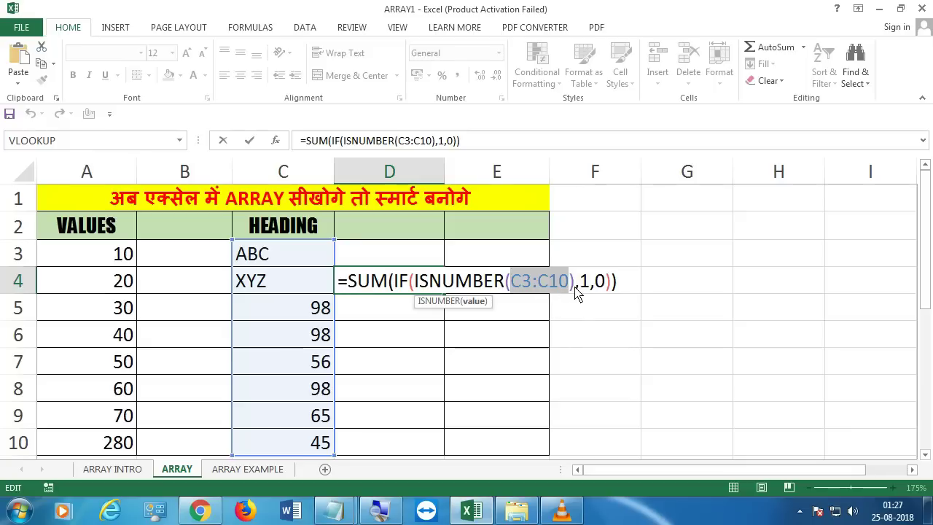
pyautogui.press('F9')
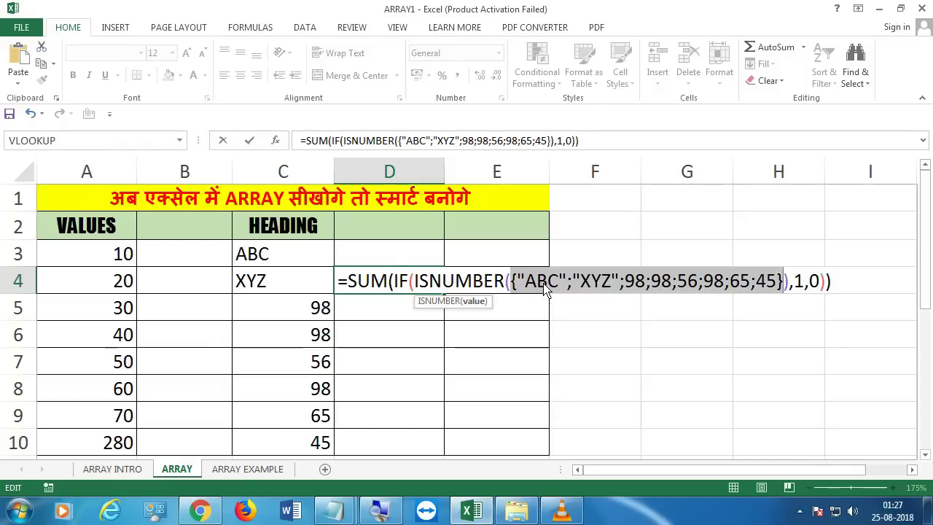
pyautogui.press('Escape')
# Open the ARRAY EXAMPLE sheet and examine the SUM array formula in B10, re-entering it as an array formula
pyautogui.click(288, 471)
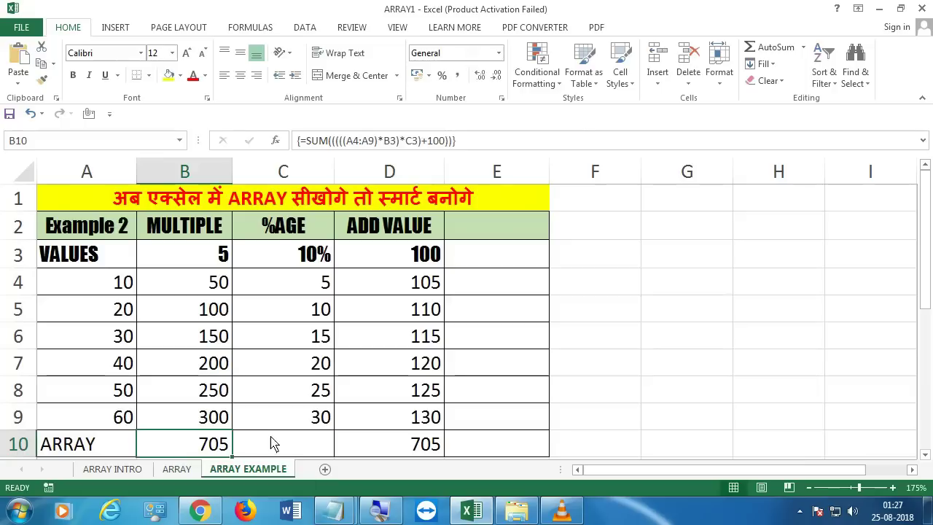
pyautogui.doubleClick(182, 450)
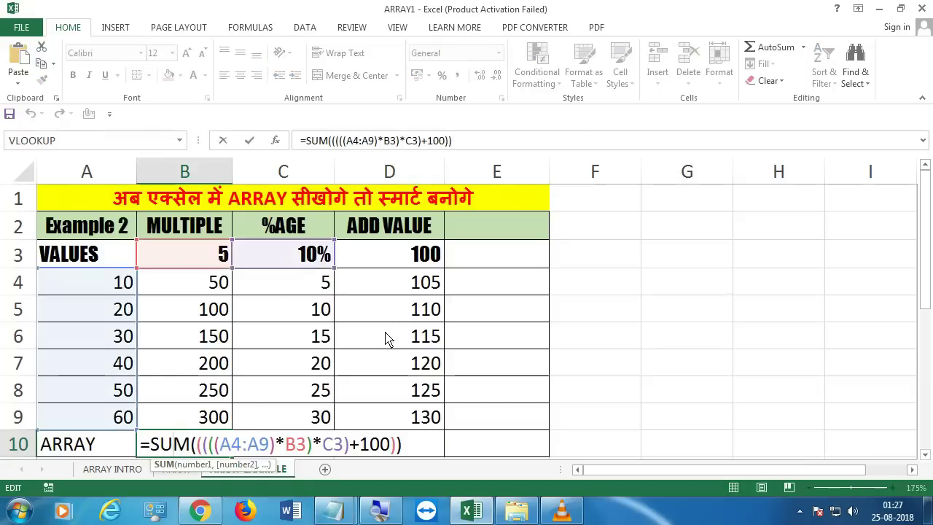
pyautogui.hotkey('ctrl', 'shift', 'Return')
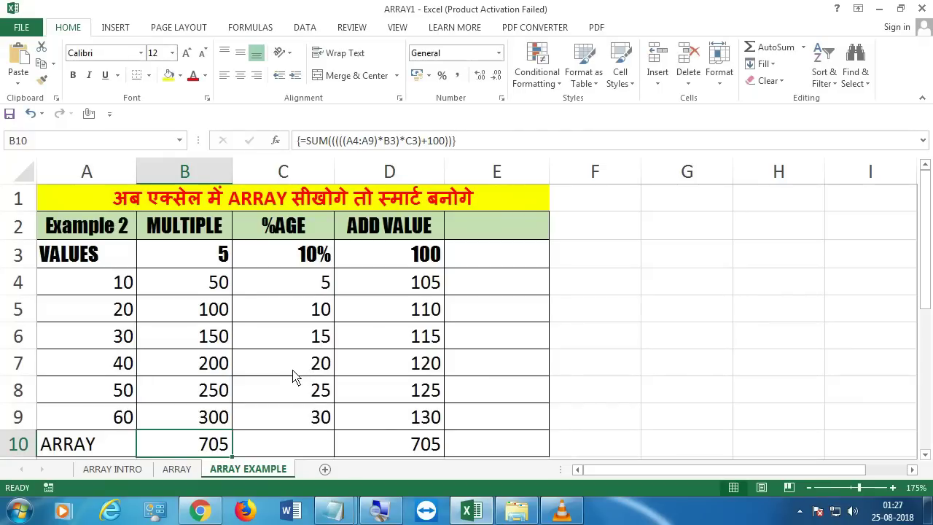
# Examine the formulas in B4, C4, D4 and D10 that process the A4:A9 values column by column
pyautogui.doubleClick(183, 287)
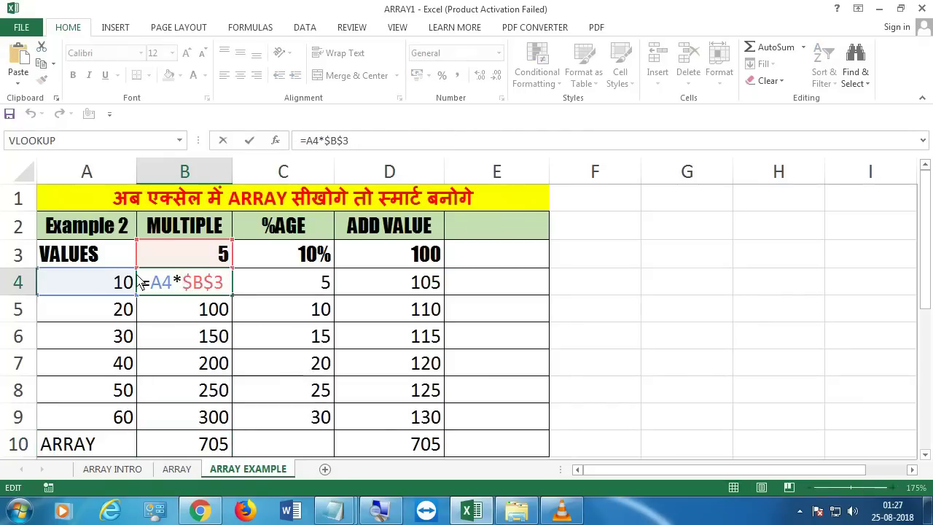
pyautogui.moveTo(117, 283); pyautogui.dragTo(124, 415)
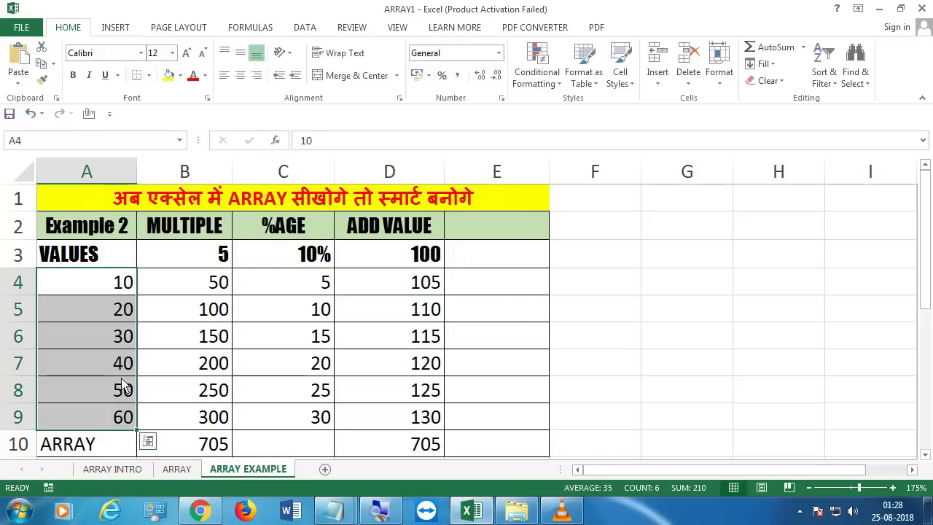
pyautogui.moveTo(125, 285); pyautogui.dragTo(124, 416)
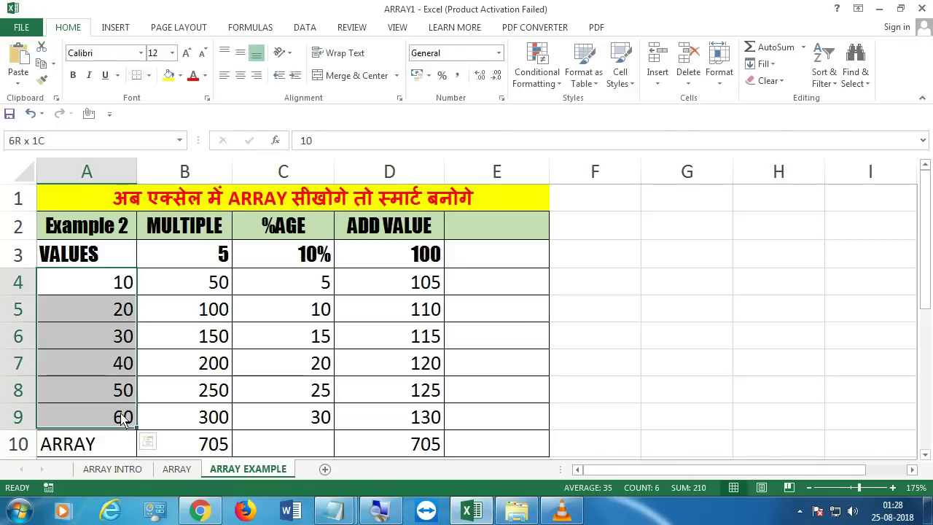
pyautogui.click(211, 284)
pyautogui.click(322, 285)
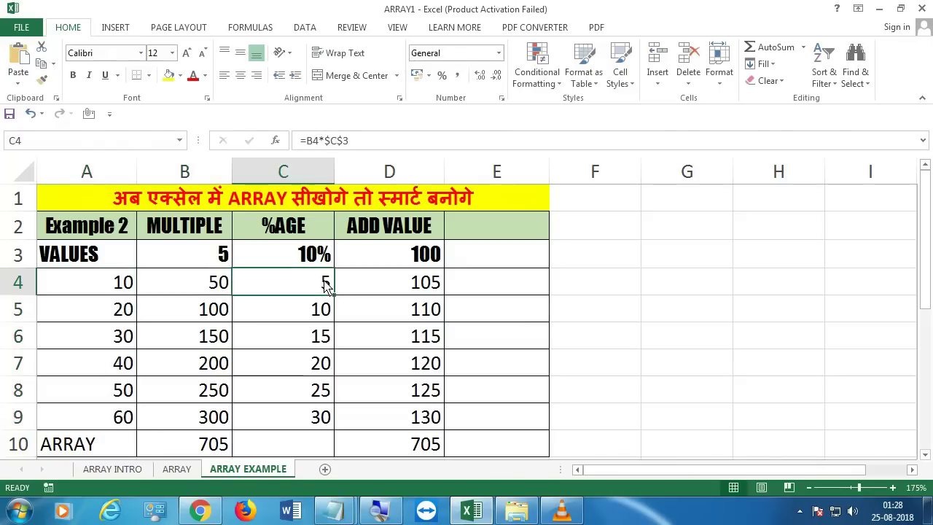
pyautogui.click(404, 285)
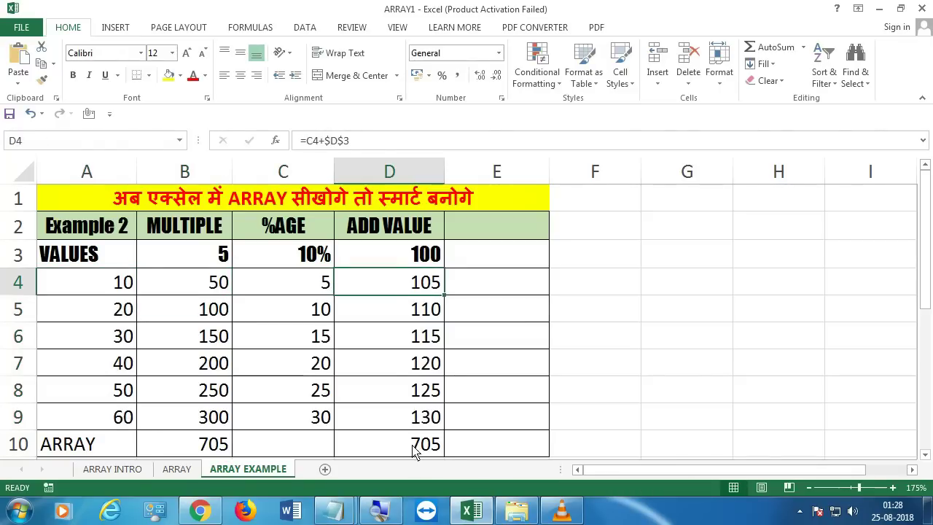
pyautogui.click(414, 448)
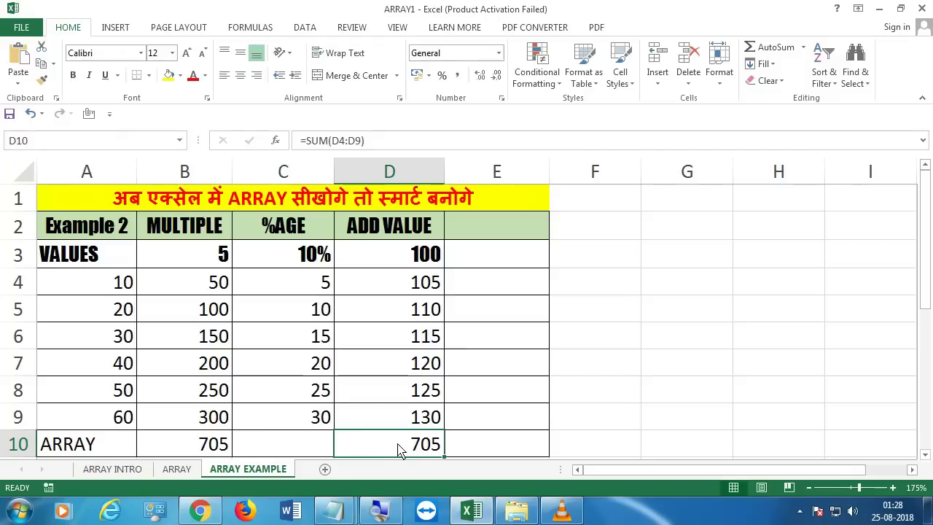
# Clear B10 and begin a new formula there that sums the range A4:A9
pyautogui.click(202, 448)
pyautogui.press('Delete')
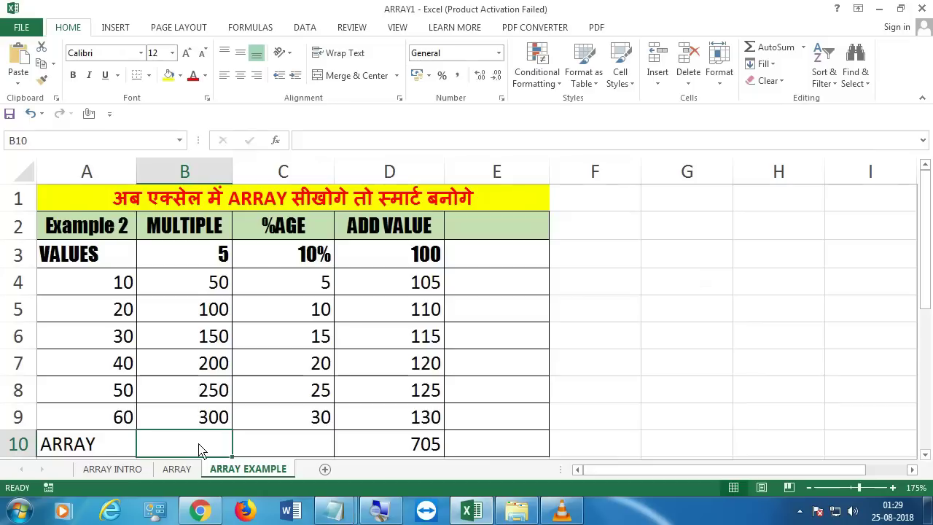
pyautogui.write('=sum')
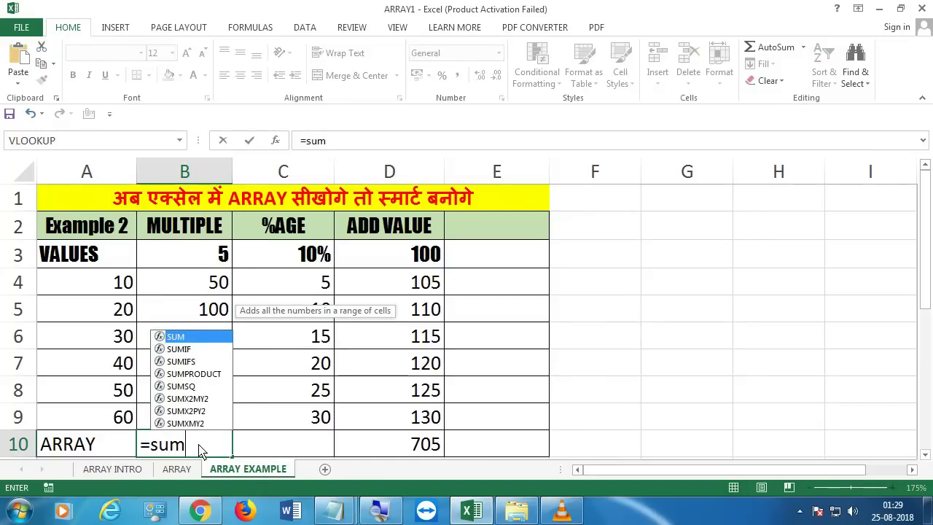
pyautogui.press('Tab')
pyautogui.moveTo(120, 285); pyautogui.dragTo(120, 417)
pyautogui.write(')')
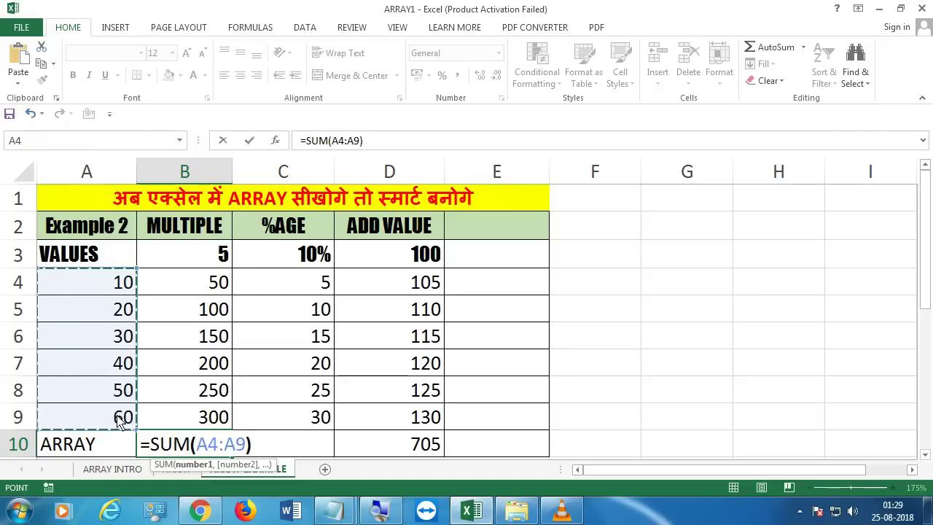
# Extend the B10 formula inside SUM to multiply the bracketed A4:A9 range by 5, and that bracketed product by C3
pyautogui.click(194, 450)
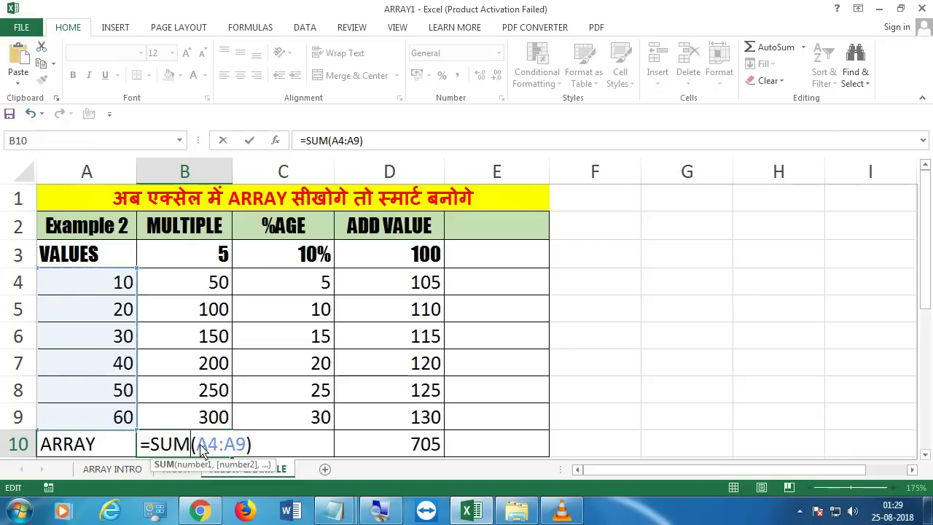
pyautogui.write('(')
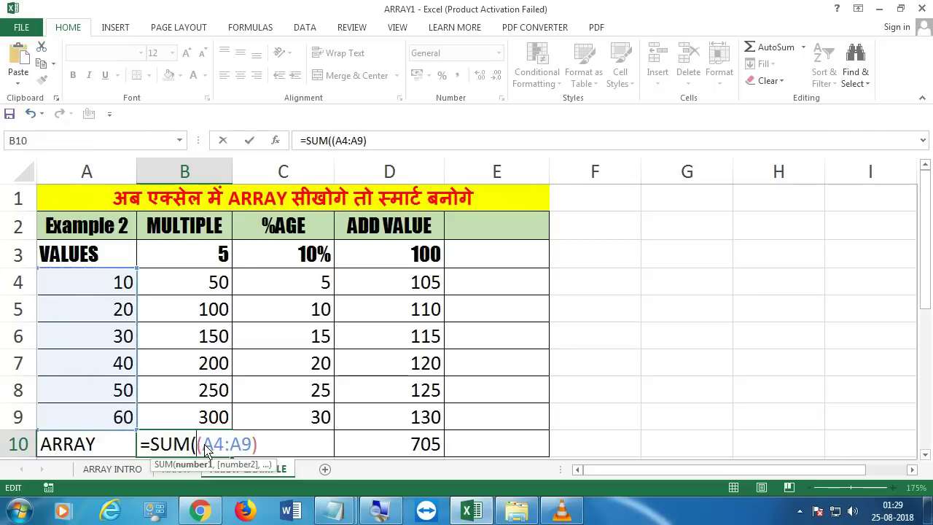
pyautogui.click(264, 450)
pyautogui.write('*5')
pyautogui.write('(')
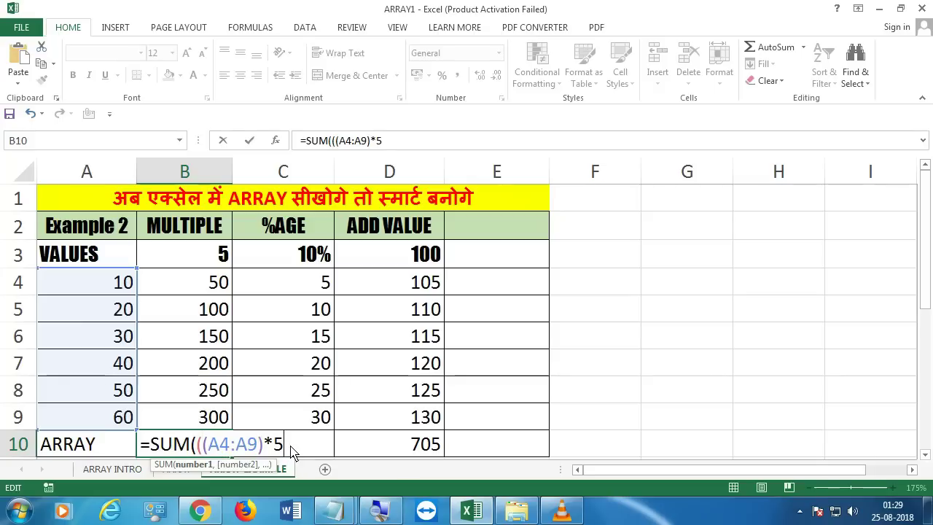
pyautogui.write(')')
pyautogui.write('*')
pyautogui.click(312, 267)
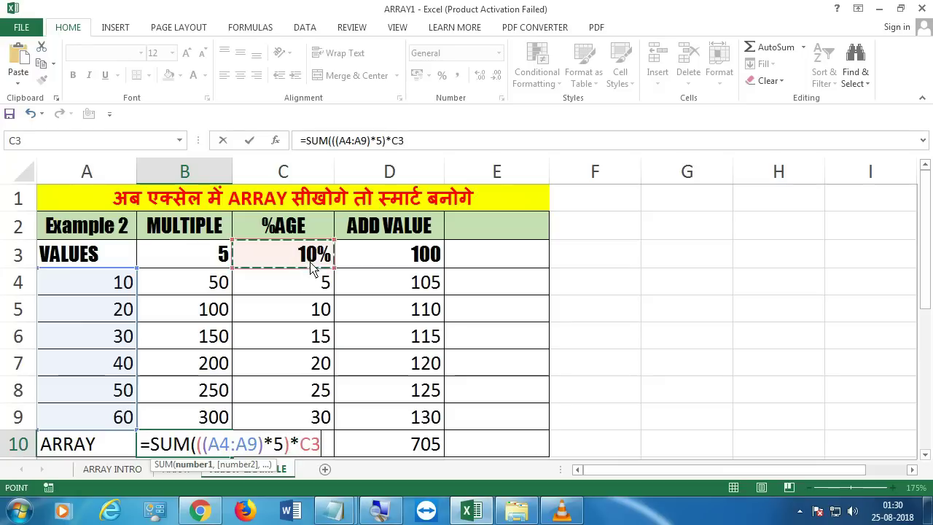
# Replace the constant 5 in the B10 formula with a reference to B3
pyautogui.click(283, 447)
pyautogui.press('BackSpace')
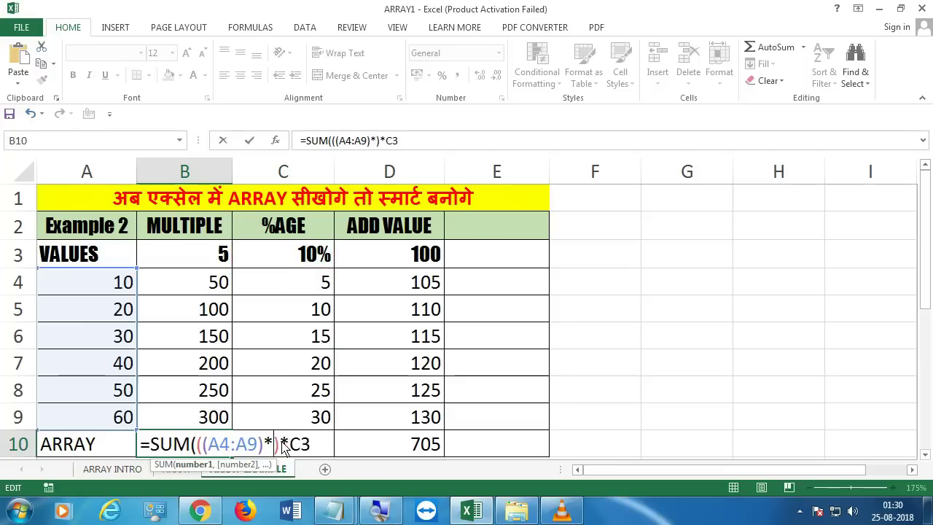
pyautogui.click(209, 260)
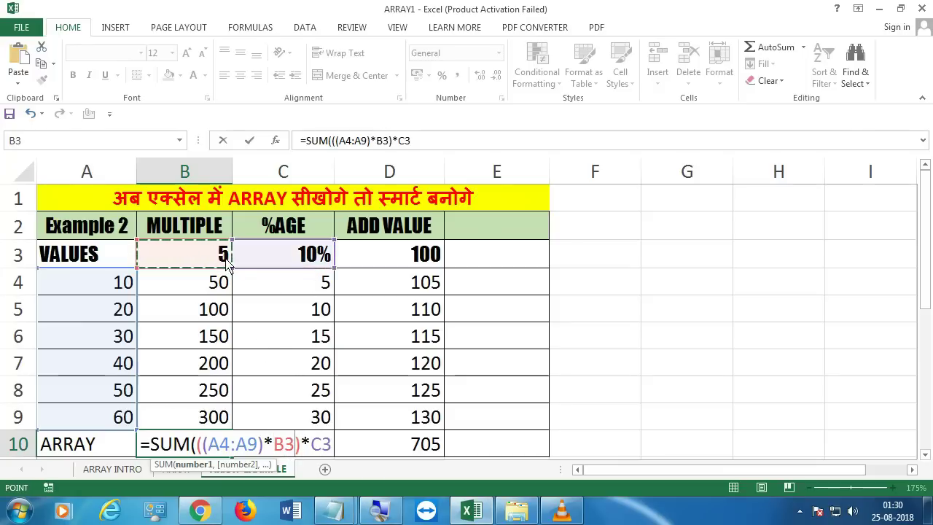
# Bracket the multiplication by C3 in the B10 formula and add D3, giving =SUM((((A4:A9)*B3)*C3)+D3
pyautogui.click(330, 450)
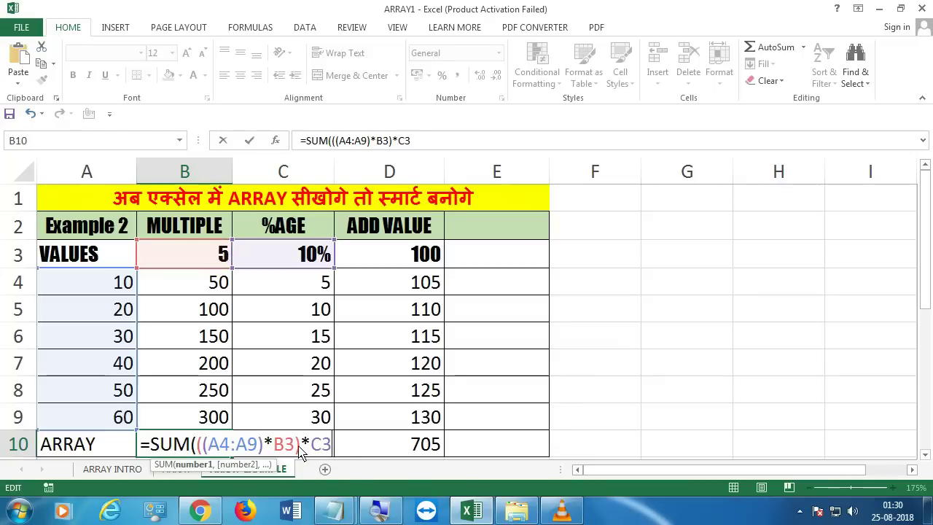
pyautogui.click(207, 447)
pyautogui.write('(')
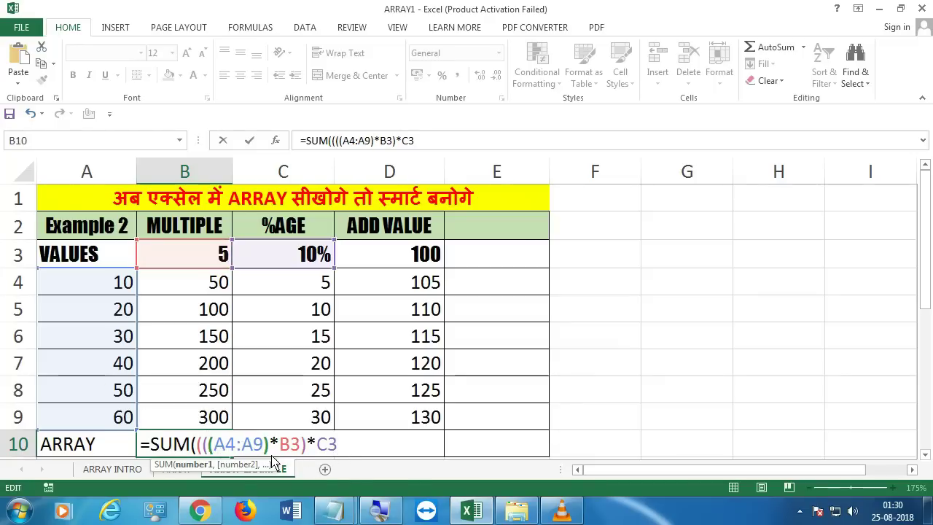
pyautogui.write(')+')
pyautogui.click(422, 264)
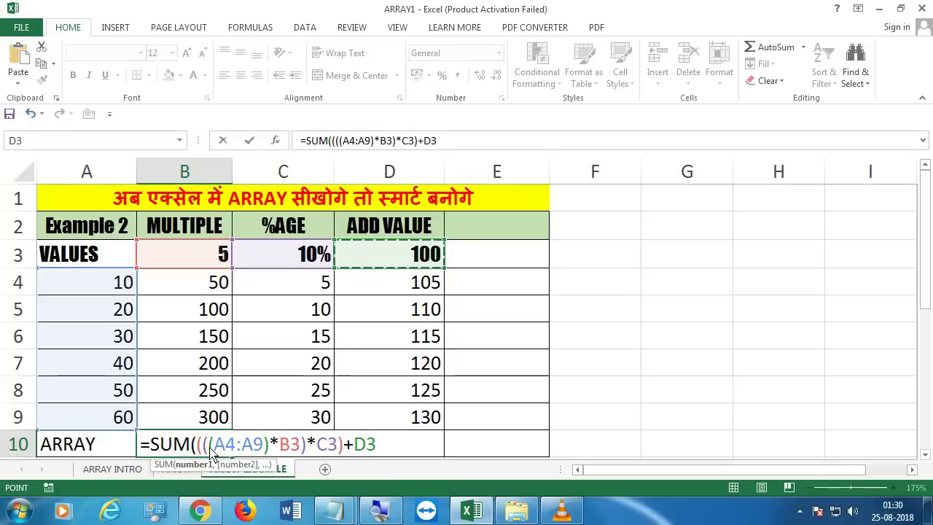
# Examine each part of the B10 formula in turn: A4:A9, B3, C3 and the added D3
pyautogui.moveTo(208, 447); pyautogui.dragTo(272, 452)
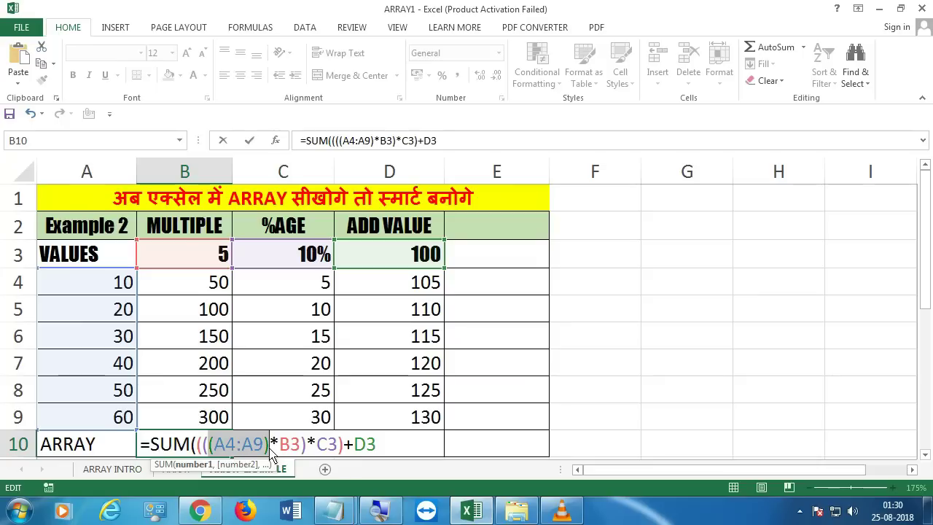
pyautogui.click(232, 444)
pyautogui.moveTo(208, 446); pyautogui.dragTo(271, 446)
pyautogui.click(246, 447)
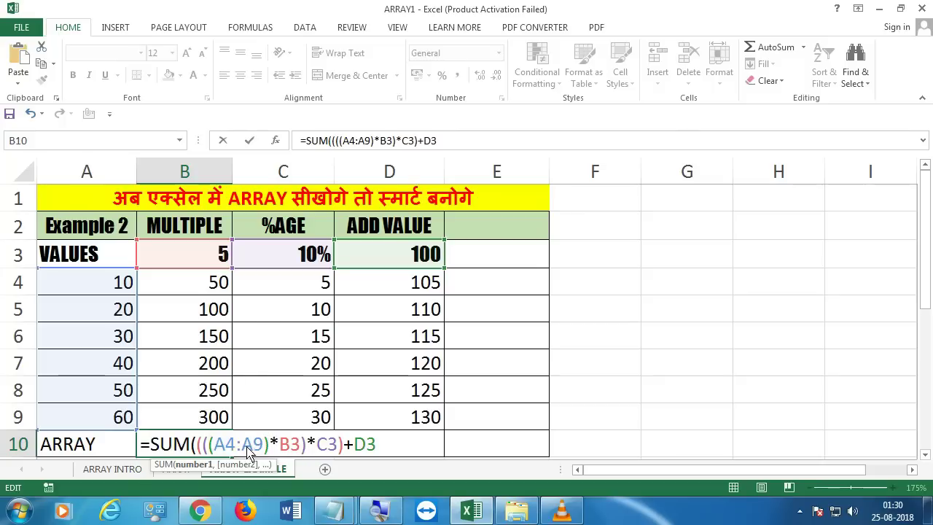
pyautogui.moveTo(261, 445); pyautogui.dragTo(216, 446)
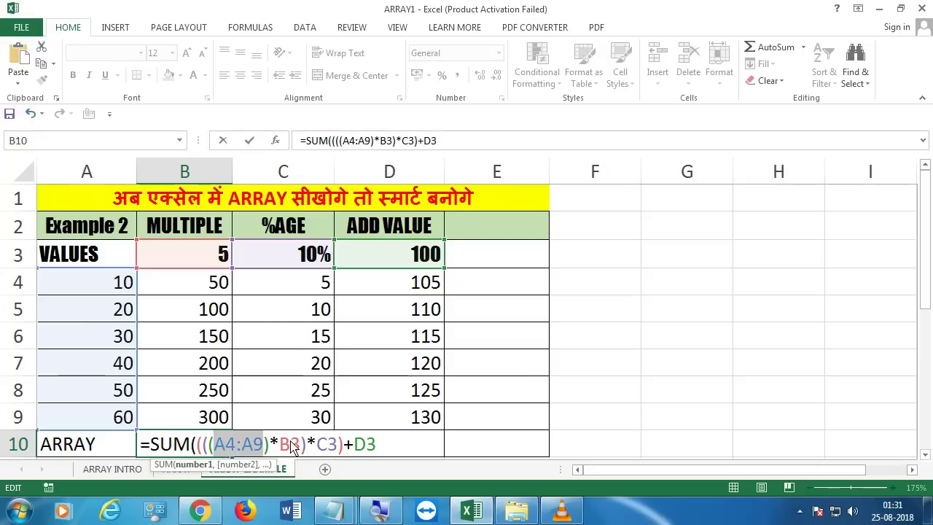
pyautogui.moveTo(299, 444); pyautogui.dragTo(217, 445)
pyautogui.moveTo(307, 444); pyautogui.dragTo(336, 442)
pyautogui.moveTo(261, 445); pyautogui.dragTo(217, 448)
pyautogui.moveTo(347, 440); pyautogui.dragTo(369, 442)
pyautogui.click(379, 447)
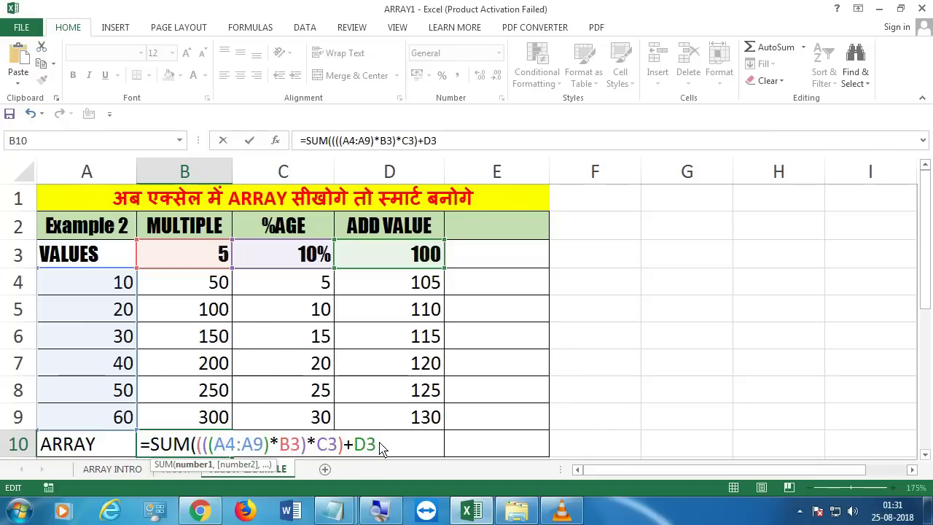
# Complete the brackets of the B10 formula as =SUM(((((A4:A9)*B3)*C3)+D3)) and check how they pair
pyautogui.write(')')
pyautogui.click(210, 448)
pyautogui.write('c')
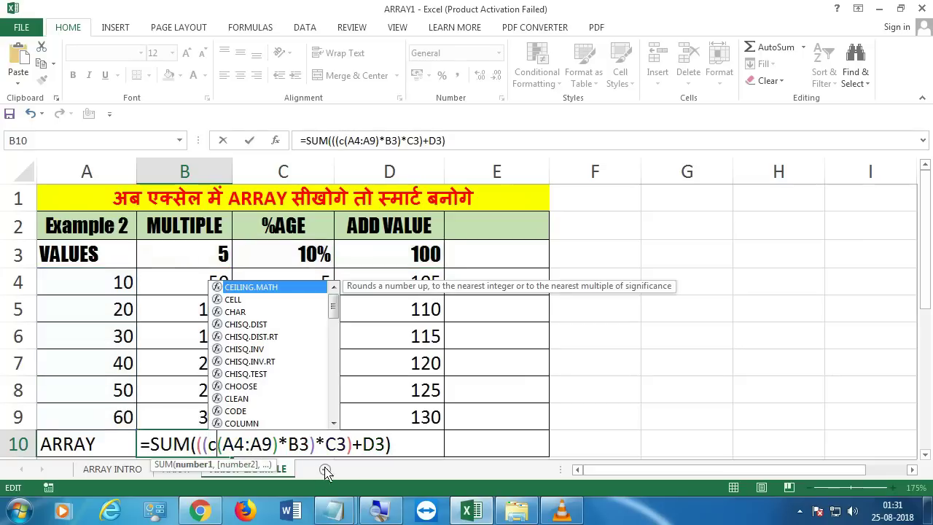
pyautogui.press('BackSpace')
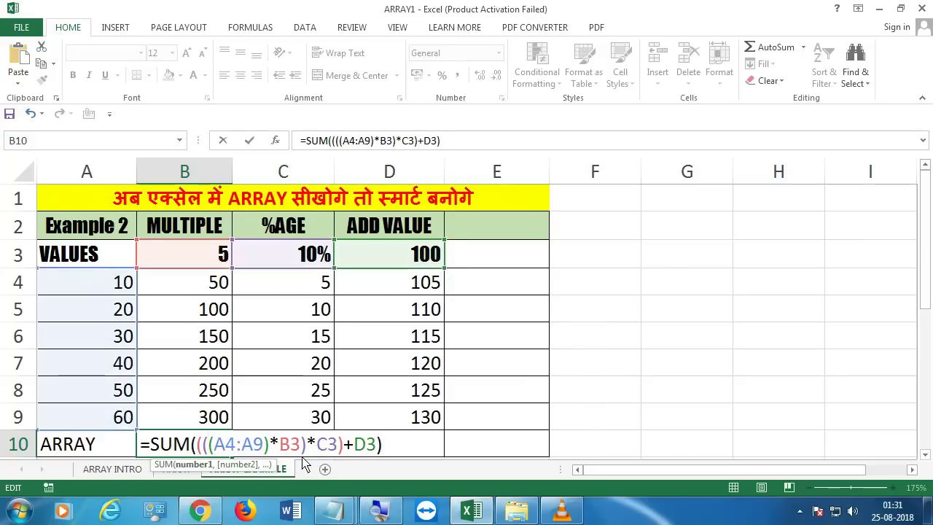
pyautogui.write('(')
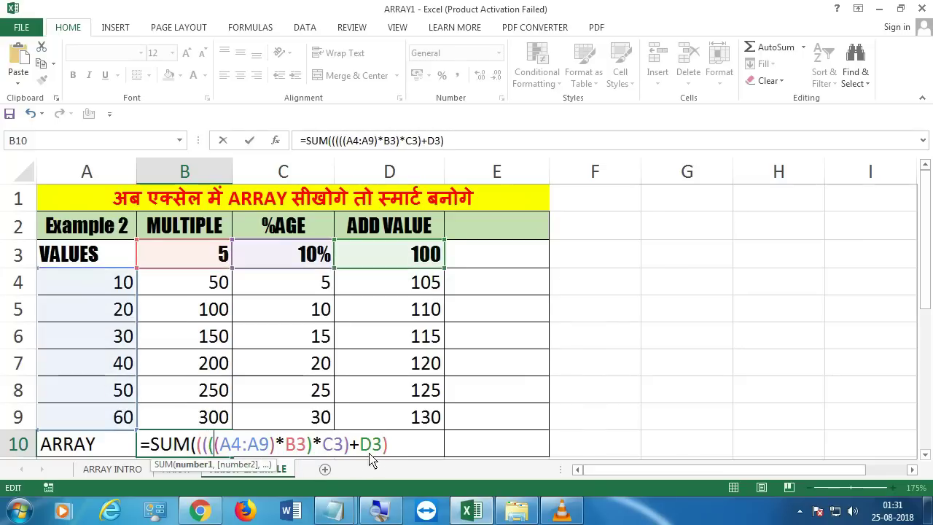
pyautogui.write(')')
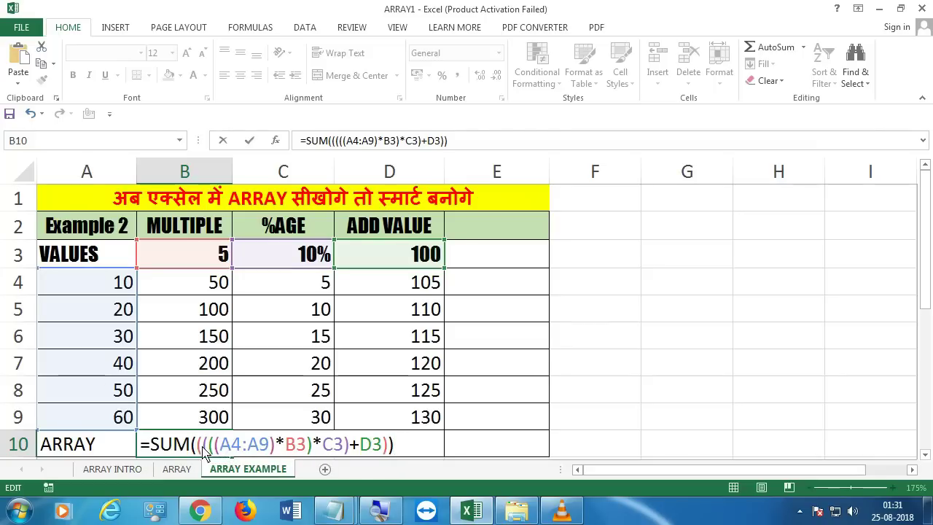
pyautogui.moveTo(202, 446); pyautogui.dragTo(214, 446)
pyautogui.moveTo(380, 448); pyautogui.dragTo(386, 452)
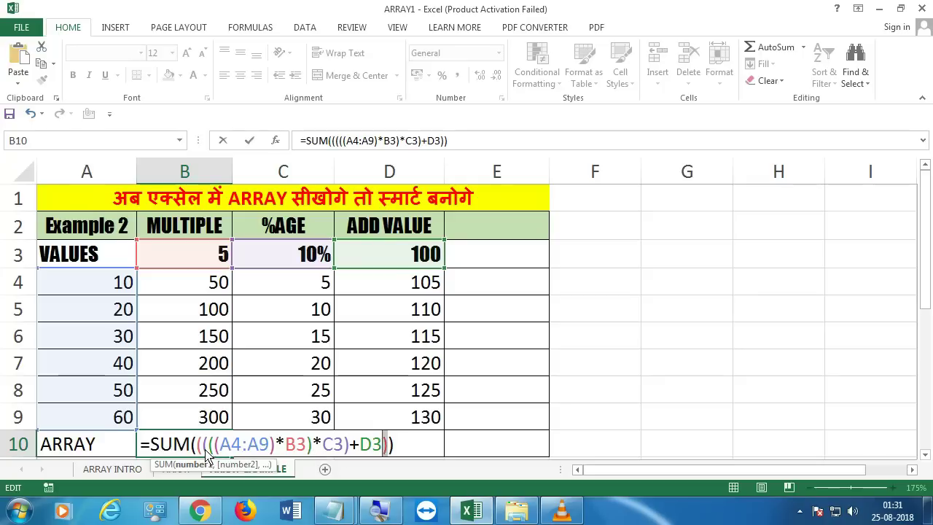
pyautogui.moveTo(203, 448); pyautogui.dragTo(217, 451)
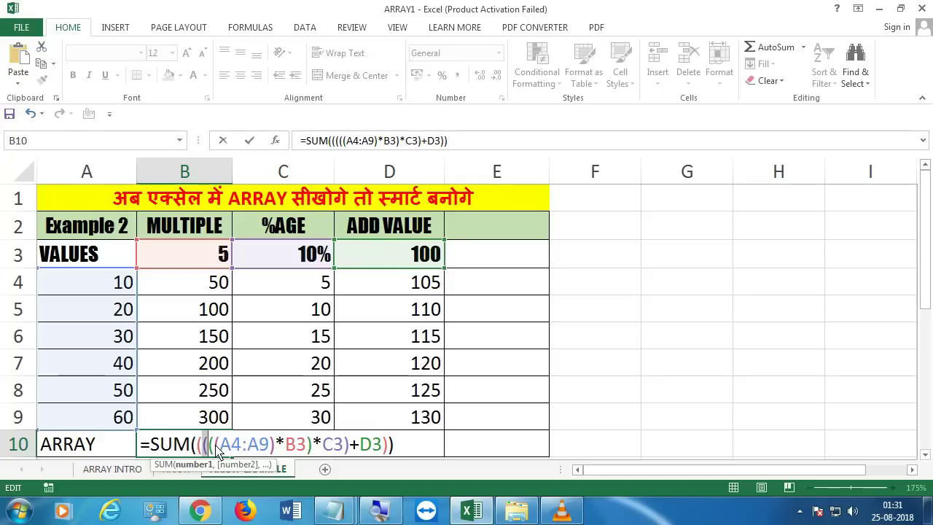
pyautogui.click(215, 450)
pyautogui.moveTo(215, 450); pyautogui.dragTo(284, 459)
pyautogui.click(403, 453)
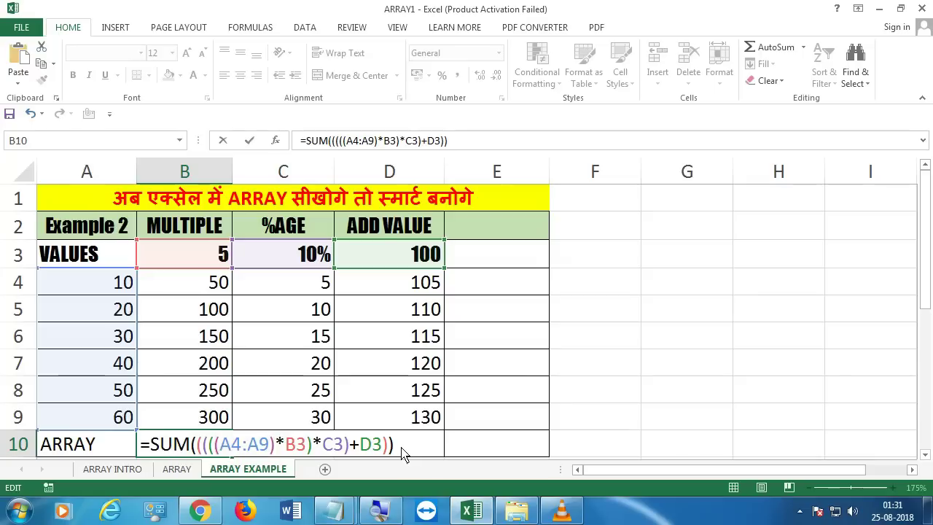
# Convert A4:A9 in the B10 formula into its array of values, review the B3, C3 and D3 references, and enter the formula
pyautogui.click(238, 445)
pyautogui.moveTo(267, 444); pyautogui.dragTo(220, 450)
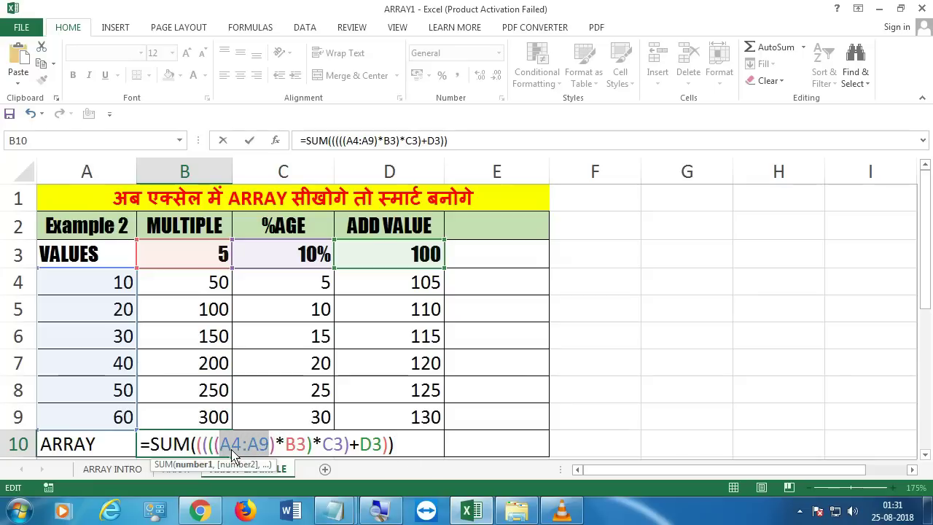
pyautogui.press('F9')
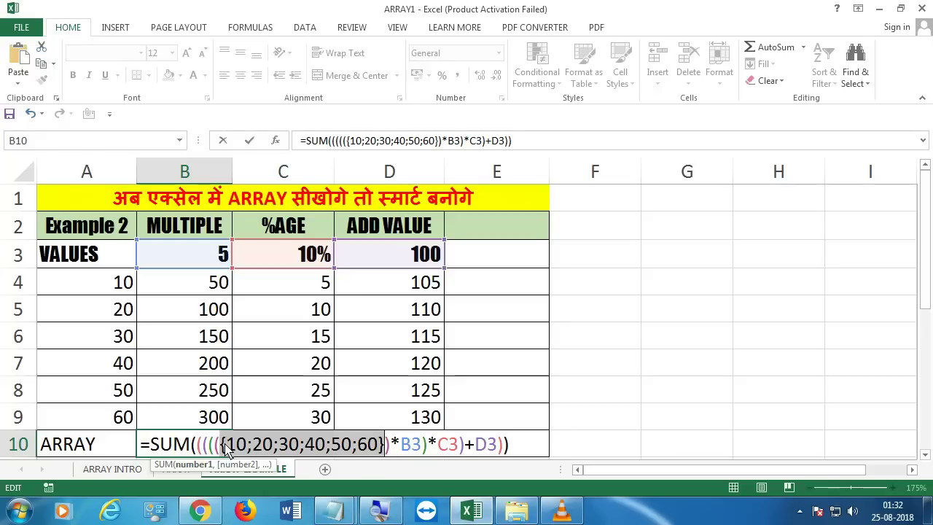
pyautogui.moveTo(224, 448); pyautogui.dragTo(405, 456)
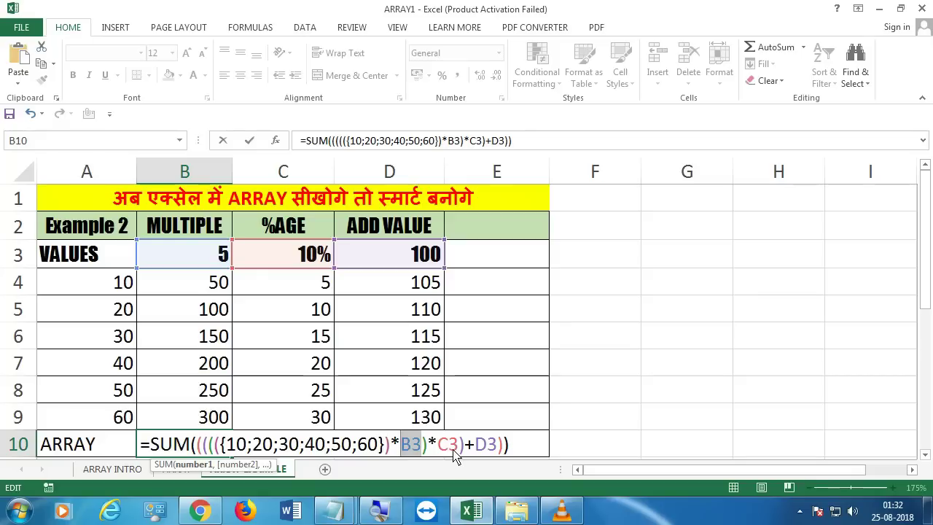
pyautogui.moveTo(459, 449); pyautogui.dragTo(450, 450)
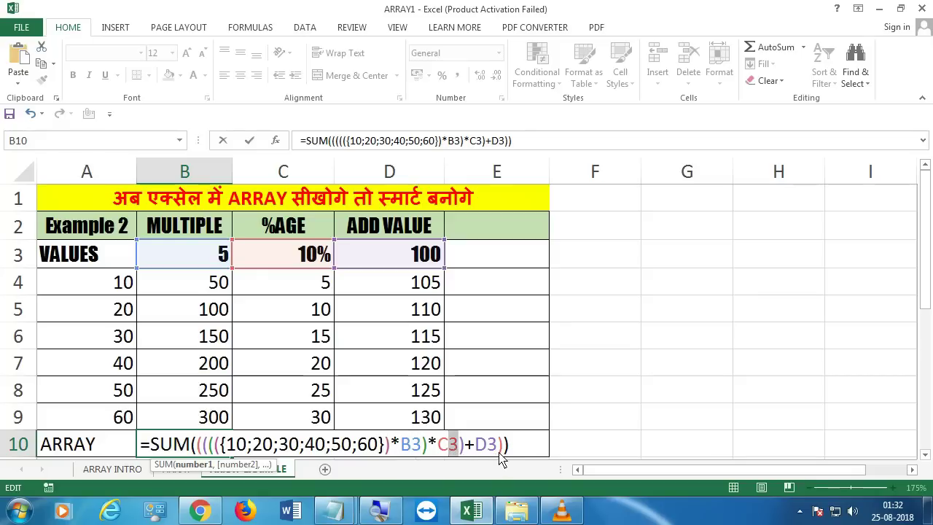
pyautogui.moveTo(496, 443); pyautogui.dragTo(475, 446)
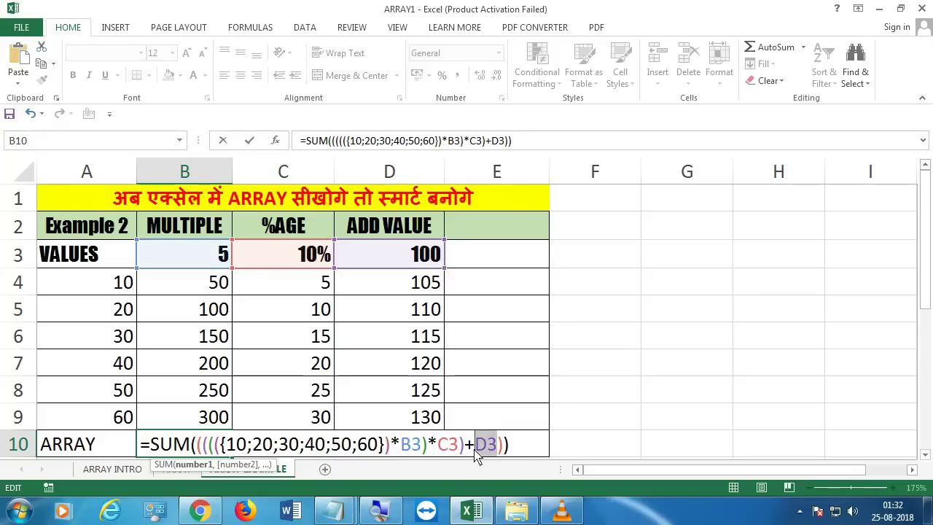
pyautogui.click(378, 448)
pyautogui.press('Return')
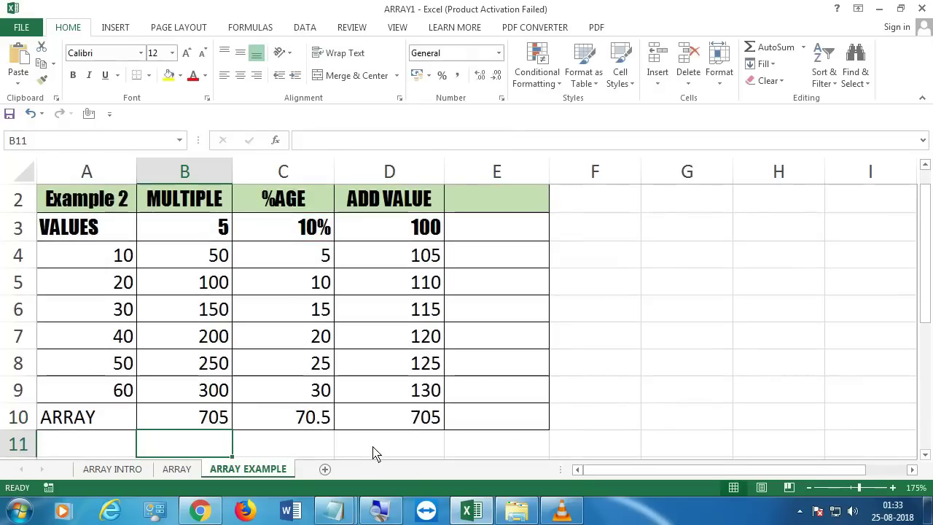
# Replace the constant array {10;20;30;40;50;60} in the B10 formula with the range A4:A9 and enter it as an array formula
pyautogui.click(222, 426)
pyautogui.scroll(1, 222, 427)
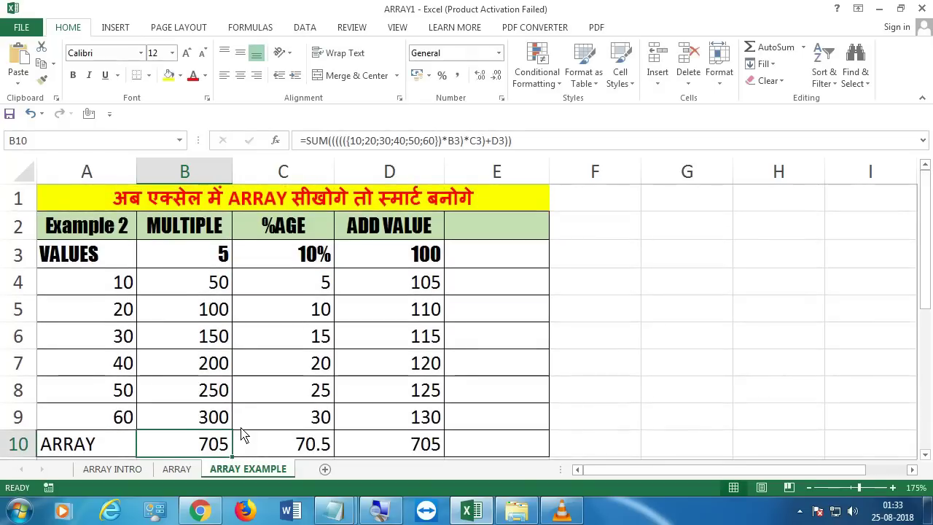
pyautogui.doubleClick(219, 446)
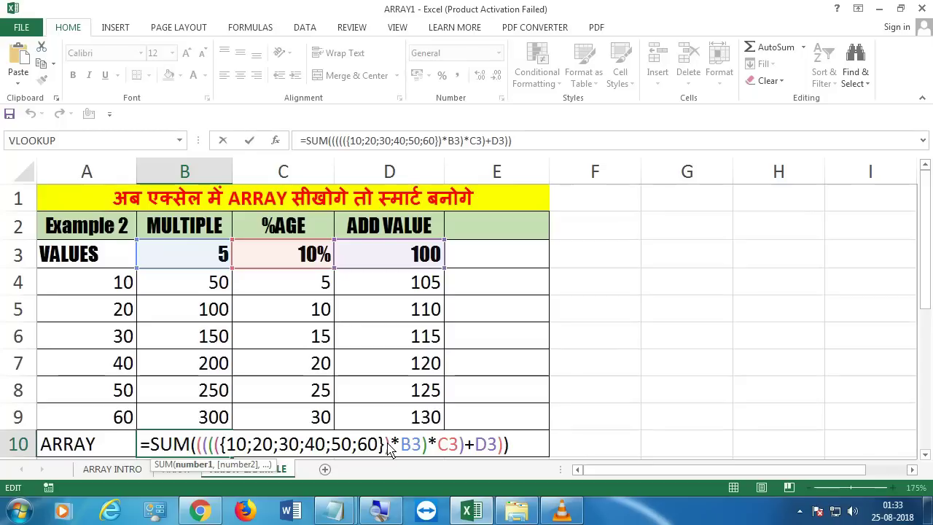
pyautogui.moveTo(385, 448); pyautogui.dragTo(222, 452)
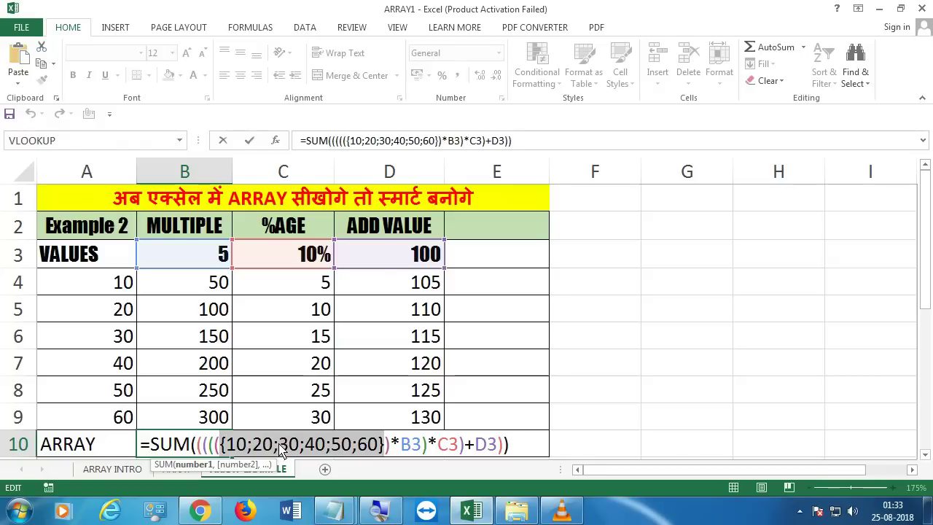
pyautogui.press('Delete')
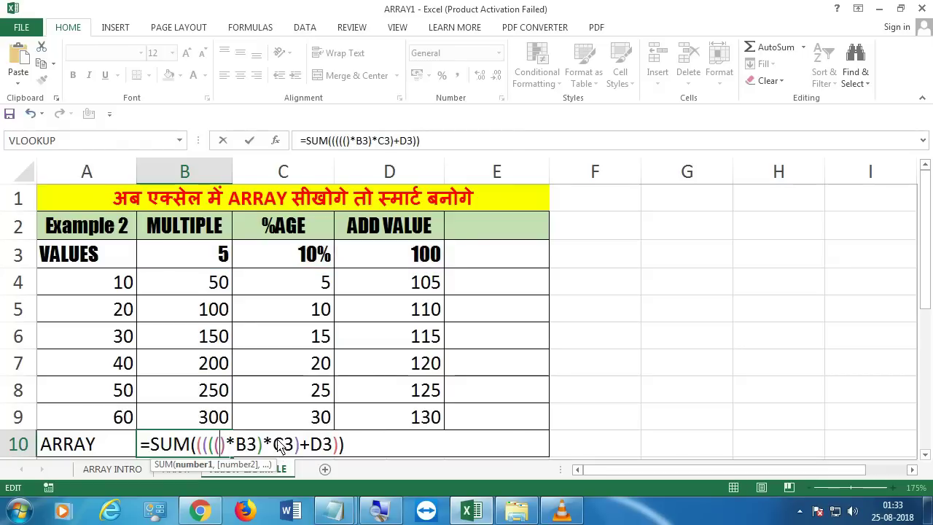
pyautogui.moveTo(92, 285); pyautogui.dragTo(92, 416)
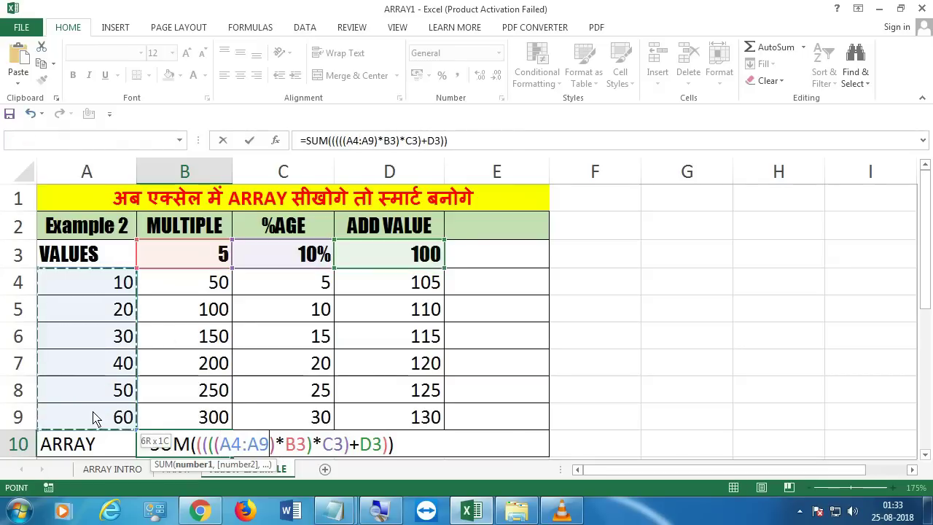
pyautogui.hotkey('ctrl', 'shift', 'Return')
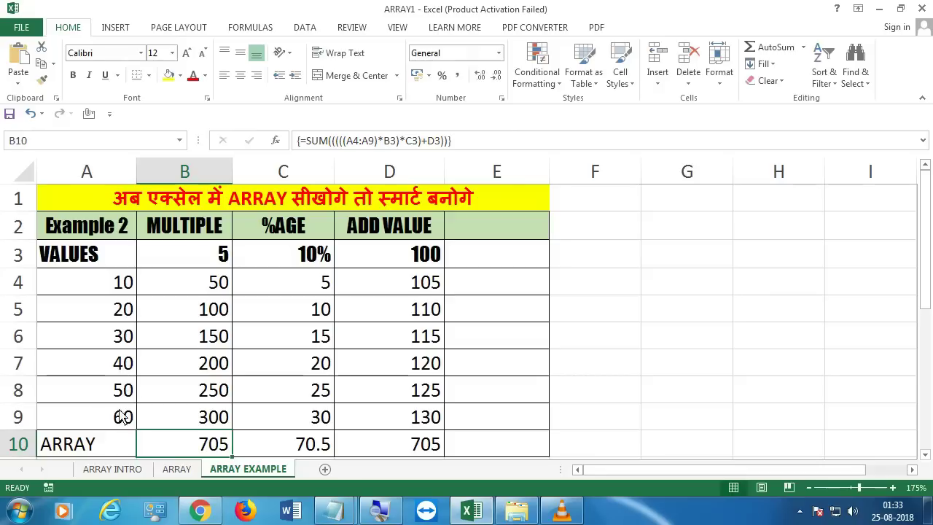
# Test the recalculation of the B10 array formula by setting A5 to 65 and restoring it to 20
pyautogui.click(98, 310)
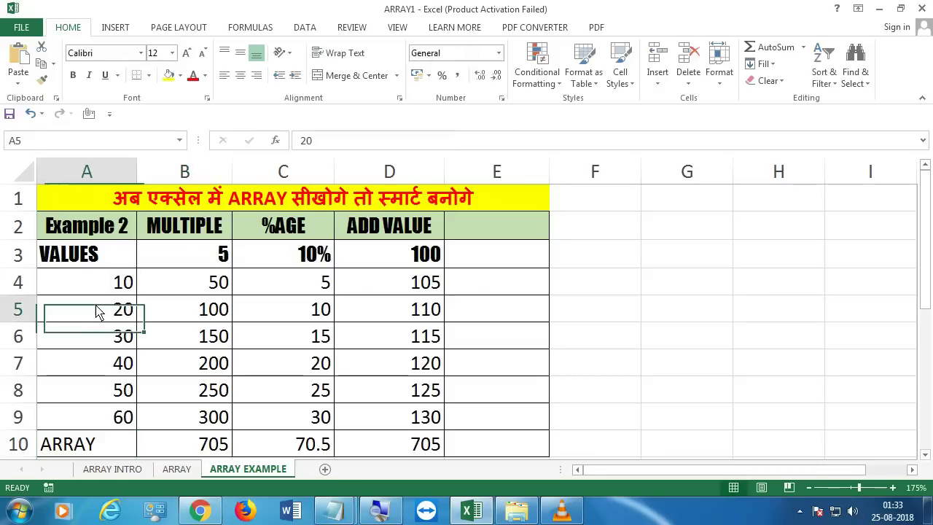
pyautogui.write('65')
pyautogui.press('Return')
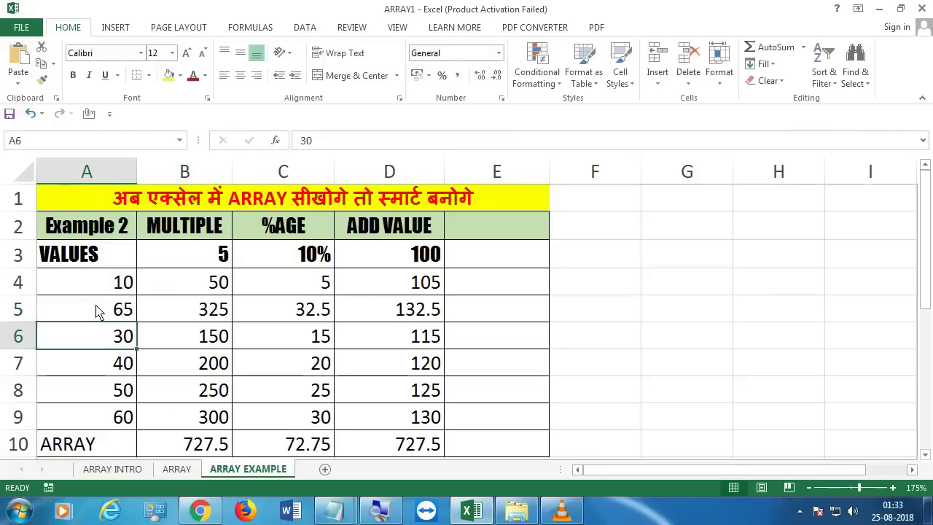
pyautogui.click(117, 313)
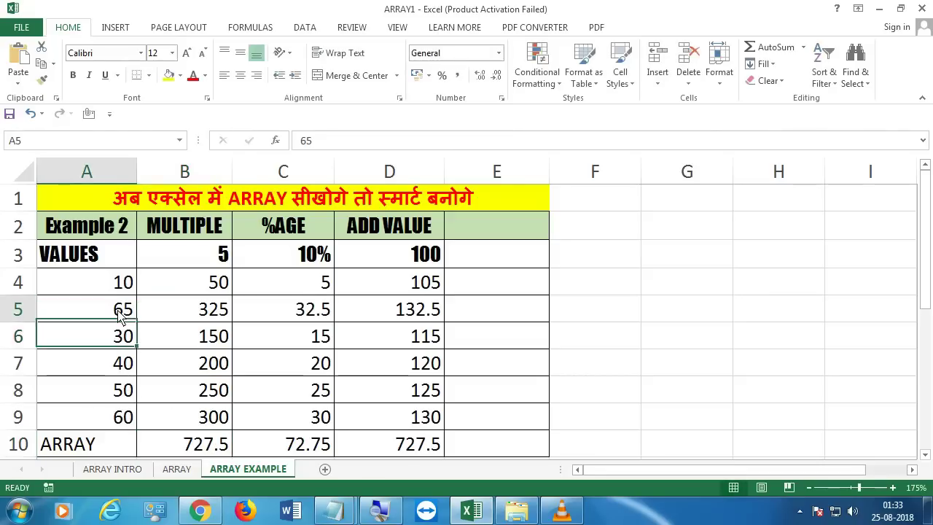
pyautogui.write('20')
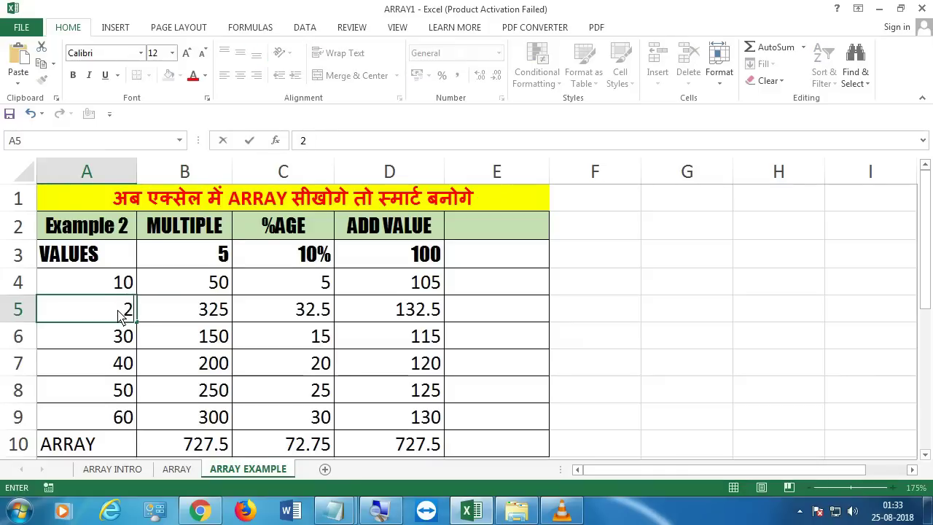
pyautogui.press('Return')
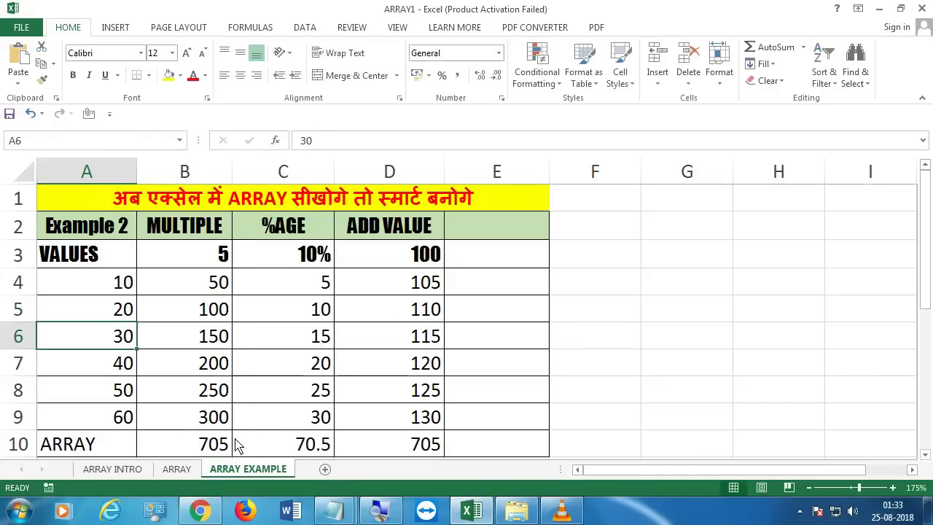
# Evaluate the A4:A9 reference inside the B10 formula into its array of values
pyautogui.doubleClick(210, 446)
pyautogui.moveTo(271, 447); pyautogui.dragTo(226, 450)
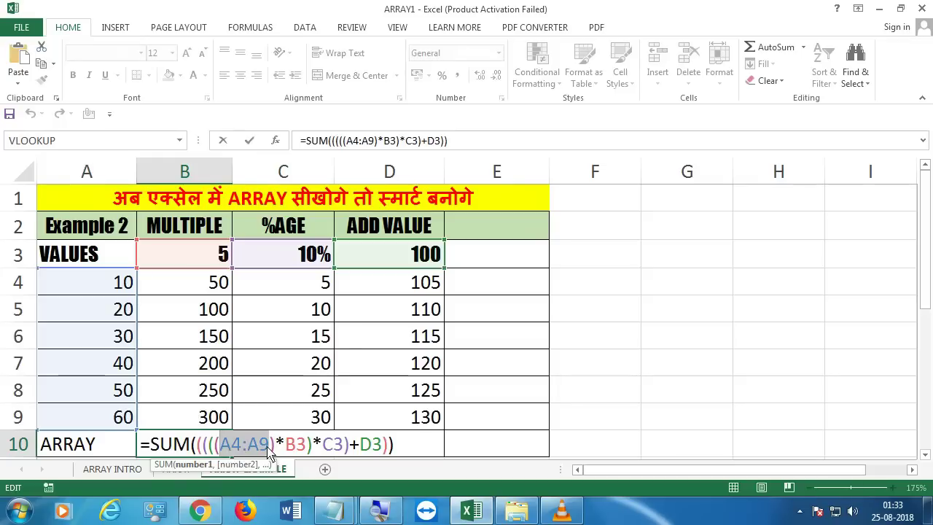
pyautogui.press('F9')
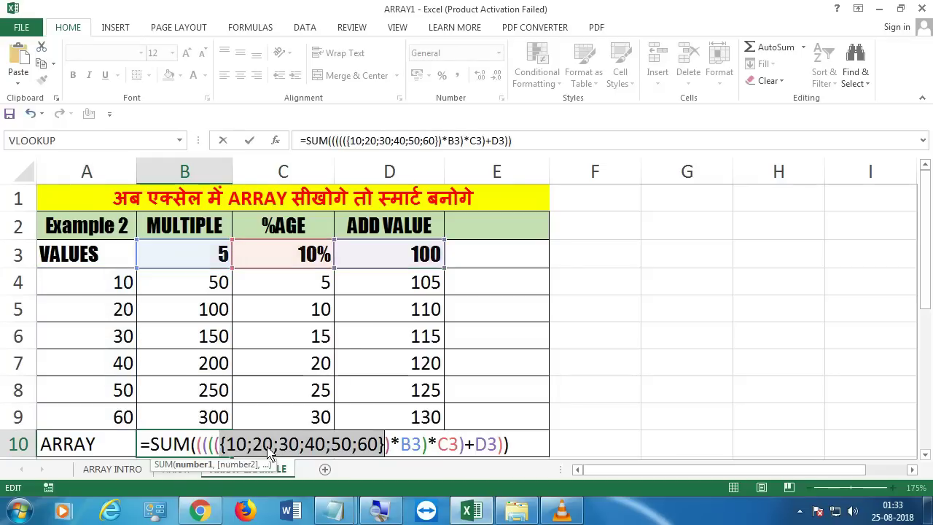